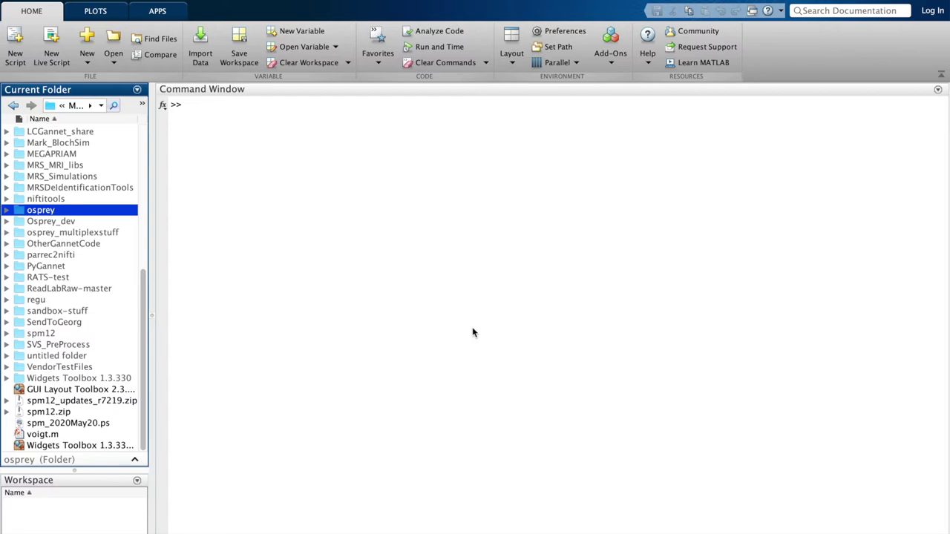
Add the osprey folder with its subfolders to the MATLAB path, and the spm12 folder without its subfolders.
{"action": "right_click", "coordinate": [45, 213]}
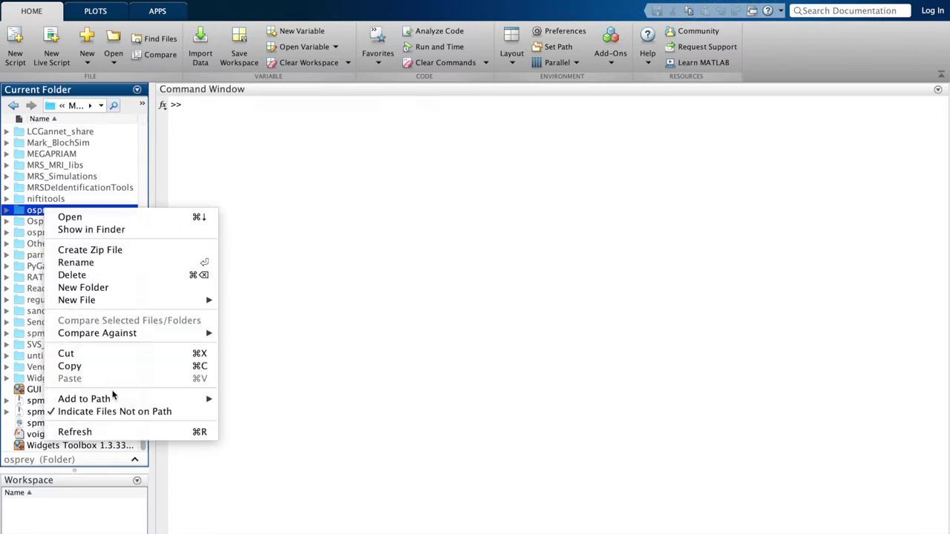
{"action": "mouse_move", "coordinate": [110, 399]}
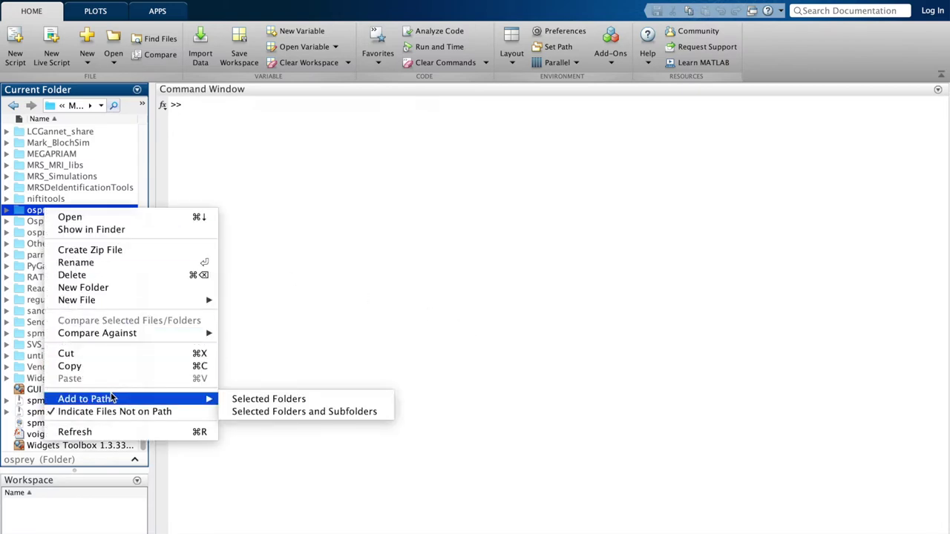
{"action": "left_click", "coordinate": [252, 410]}
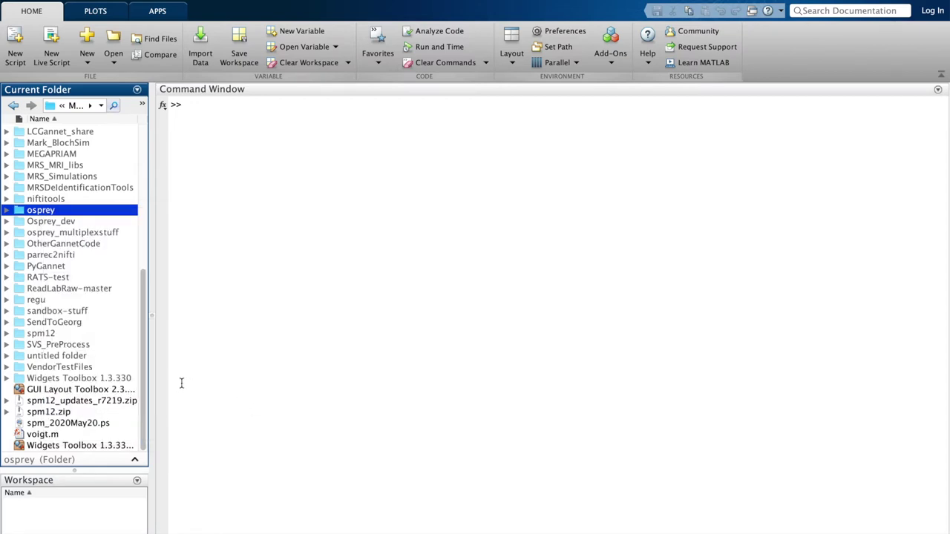
{"action": "right_click", "coordinate": [44, 333]}
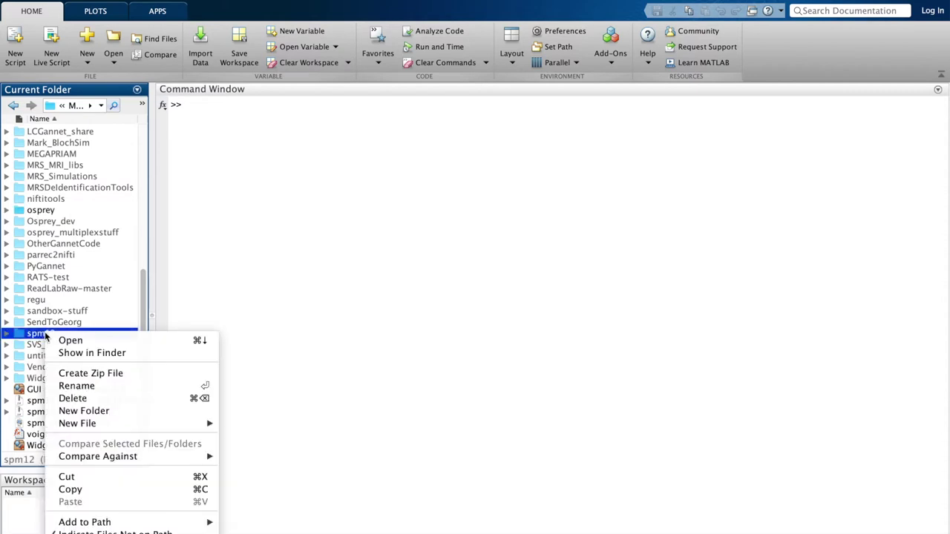
{"action": "mouse_move", "coordinate": [172, 523]}
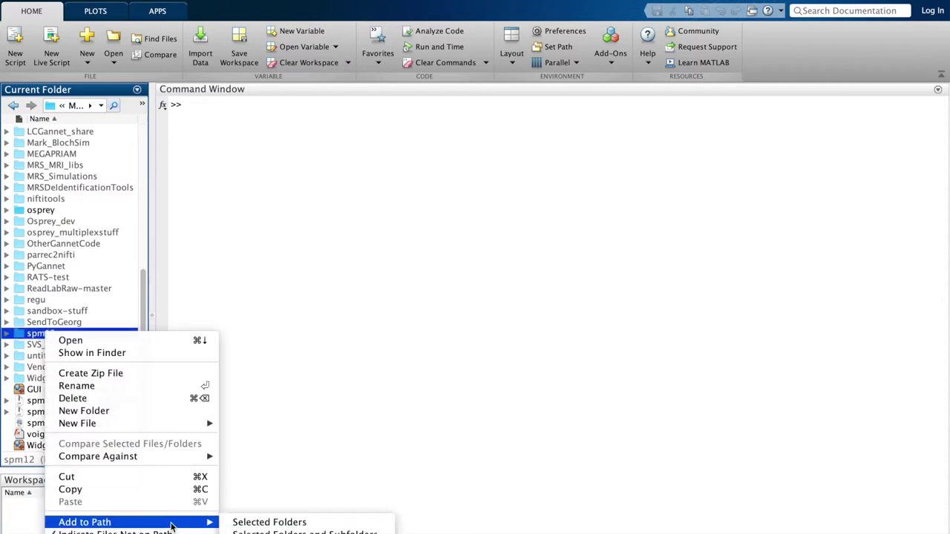
{"action": "left_click", "coordinate": [243, 524]}
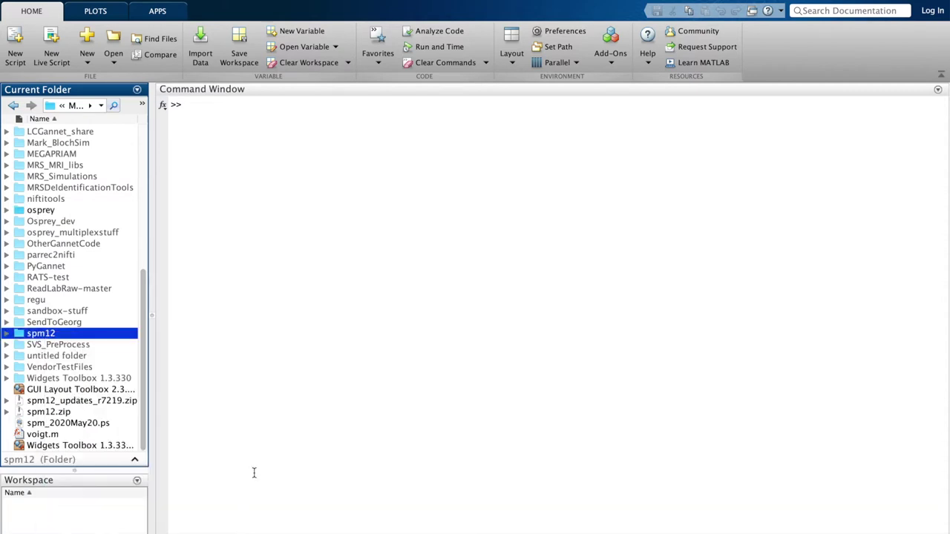
Open the example job script jobTwix.m for editing with the edit command.
{"action": "left_click", "coordinate": [328, 234]}
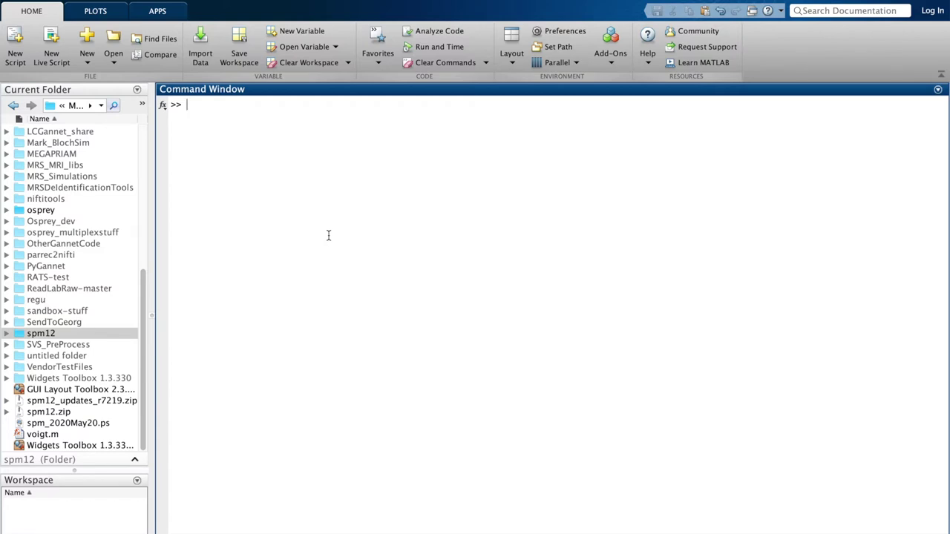
{"action": "type", "text": "edit jobTwix.m"}
{"action": "key", "text": "Return"}
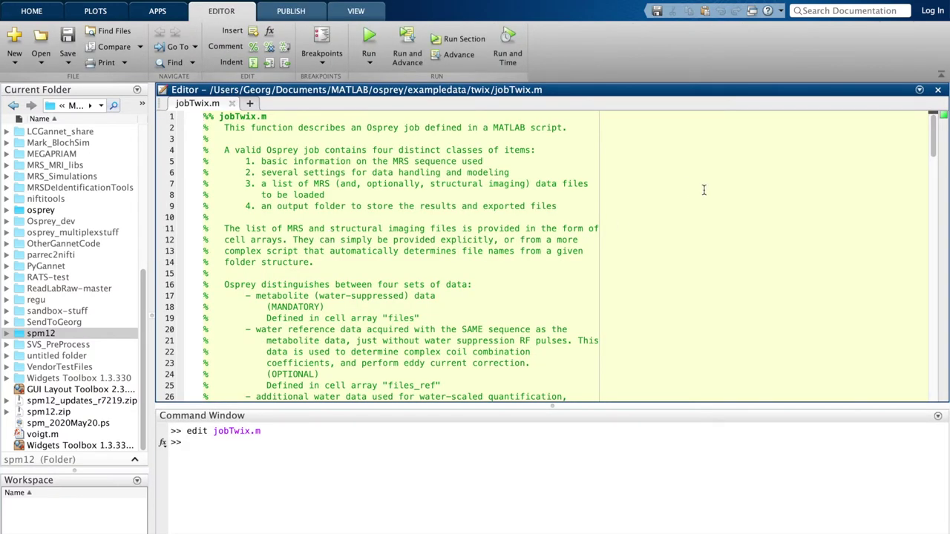
Review the job script's introduction, sequence information, and data handling and modeling options, enlarging the editor area for reading.
{"action": "scroll", "coordinate": [704, 190], "scroll_direction": "down", "scroll_amount": 13}
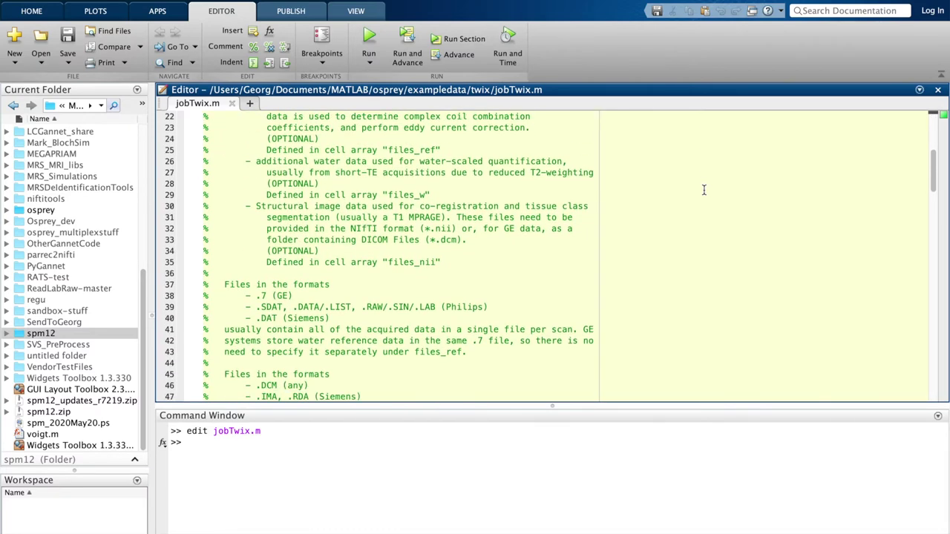
{"action": "scroll", "coordinate": [704, 190], "scroll_direction": "down", "scroll_amount": 8}
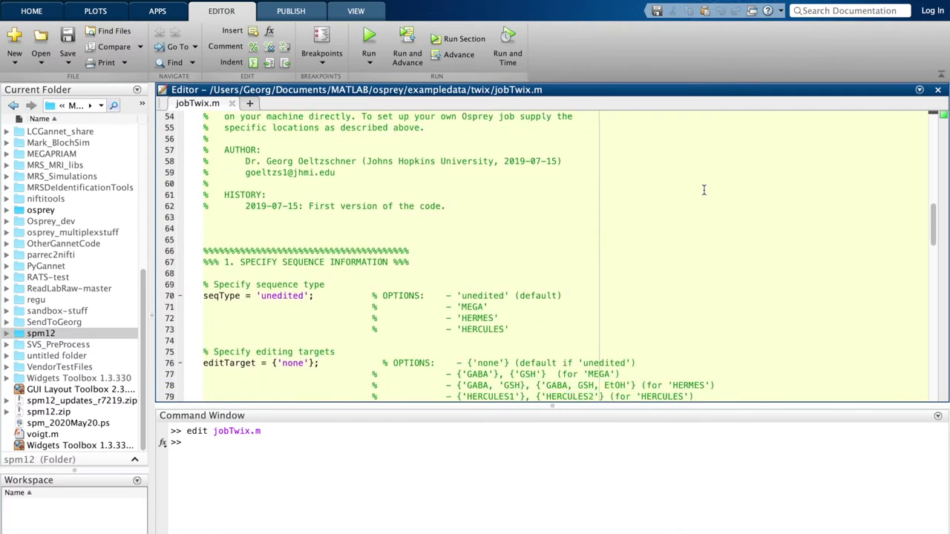
{"action": "scroll", "coordinate": [704, 190], "scroll_direction": "down", "scroll_amount": 1}
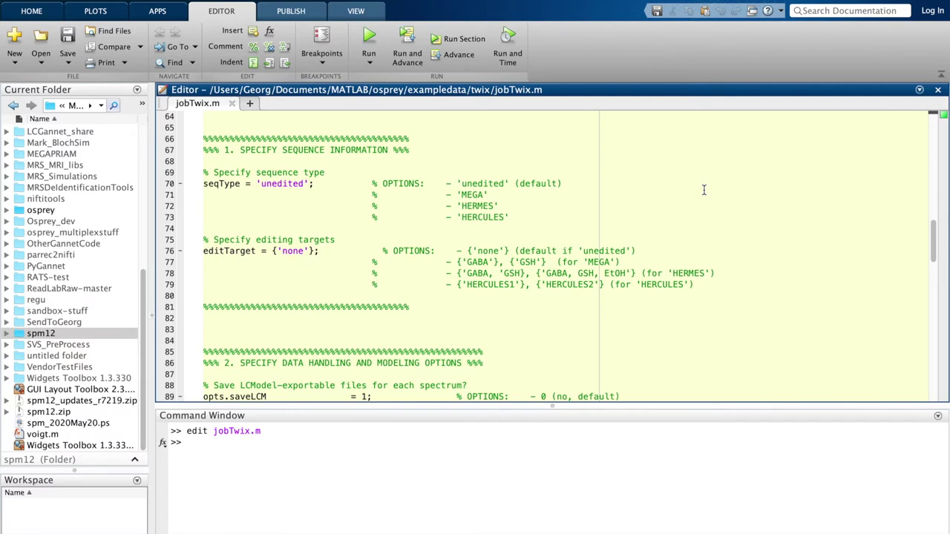
{"action": "scroll", "coordinate": [704, 190], "scroll_direction": "up", "scroll_amount": 1}
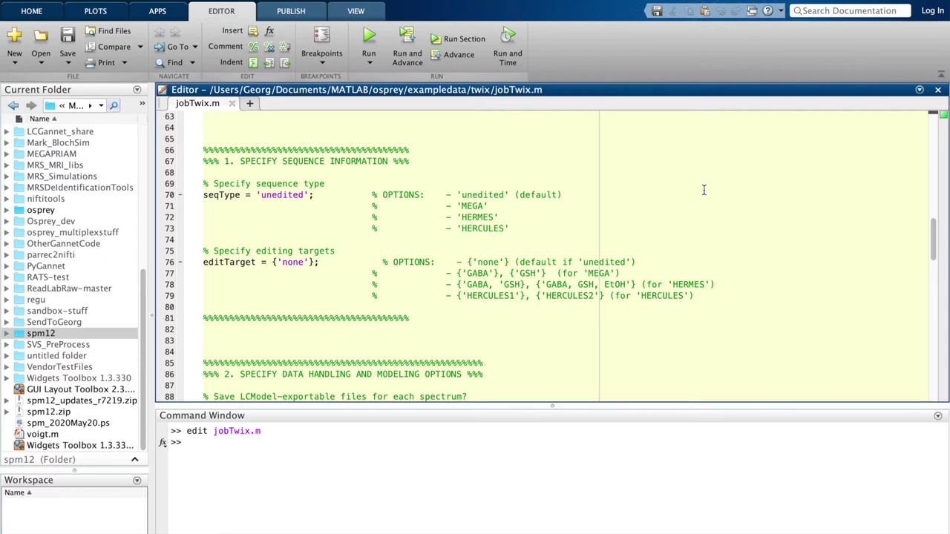
{"action": "scroll", "coordinate": [703, 190], "scroll_direction": "down", "scroll_amount": 6}
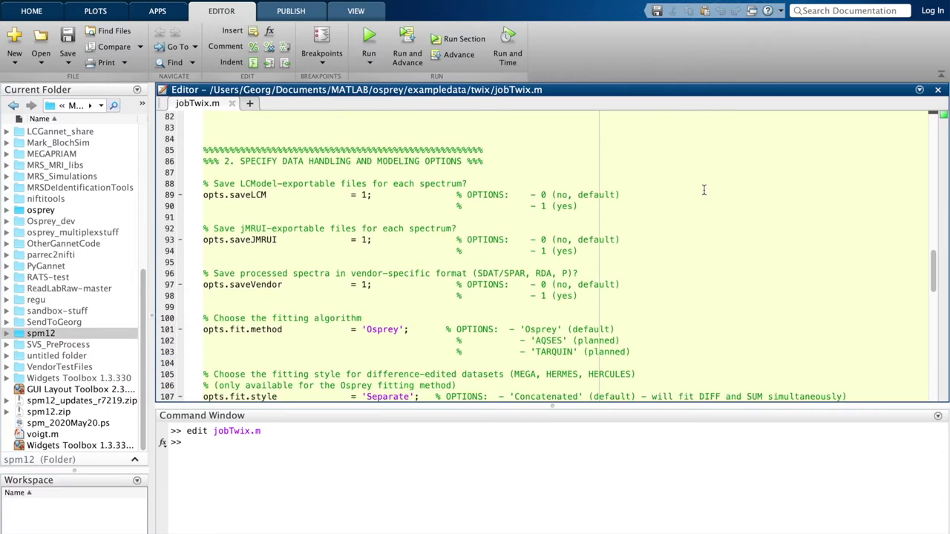
{"action": "scroll", "coordinate": [704, 190], "scroll_direction": "down", "scroll_amount": 1}
{"action": "scroll", "coordinate": [703, 190], "scroll_direction": "down", "scroll_amount": 1}
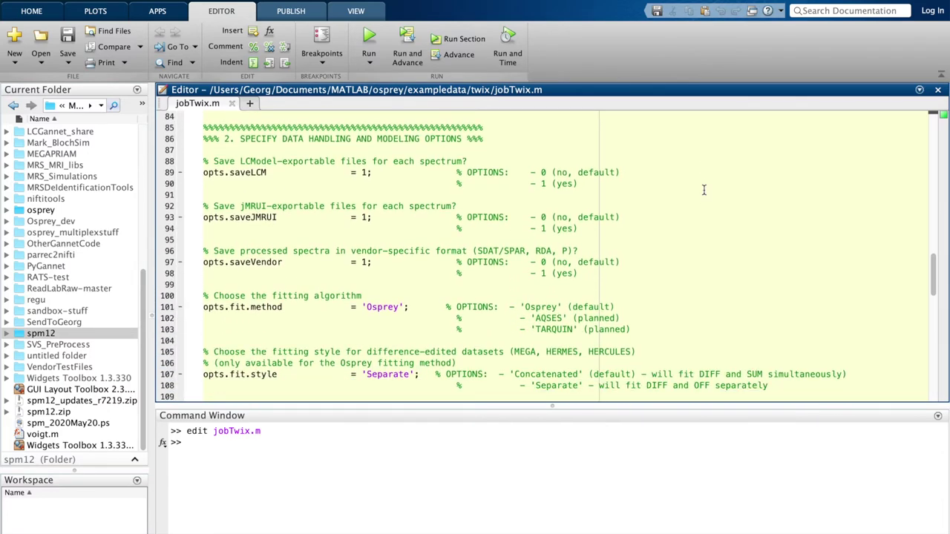
{"action": "scroll", "coordinate": [704, 190], "scroll_direction": "down", "scroll_amount": 1}
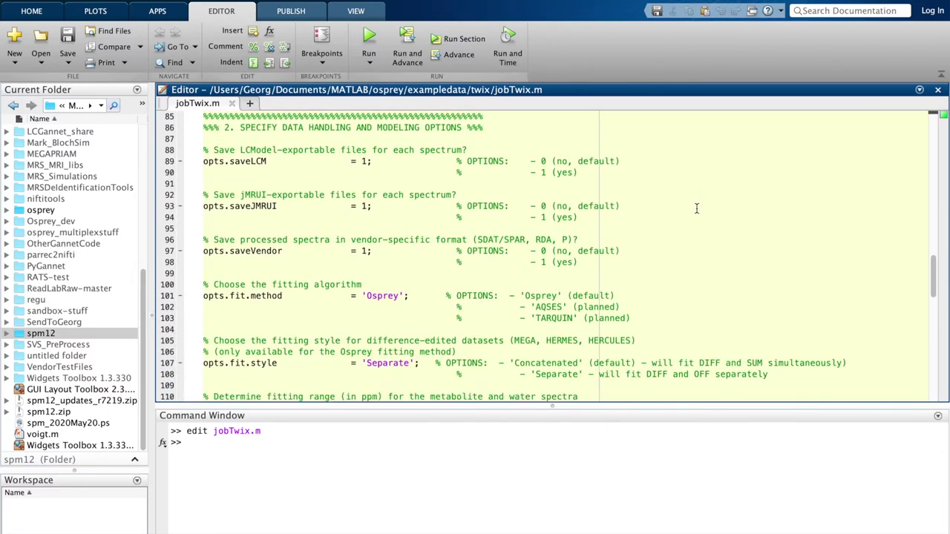
{"action": "left_click_drag", "start_coordinate": [553, 408], "coordinate": [550, 519]}
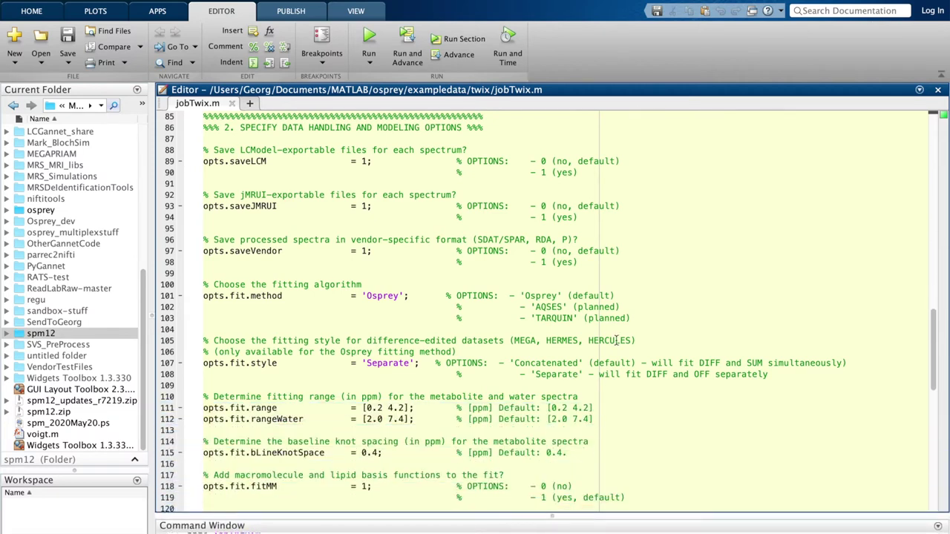
{"action": "left_click_drag", "start_coordinate": [552, 516], "coordinate": [551, 509]}
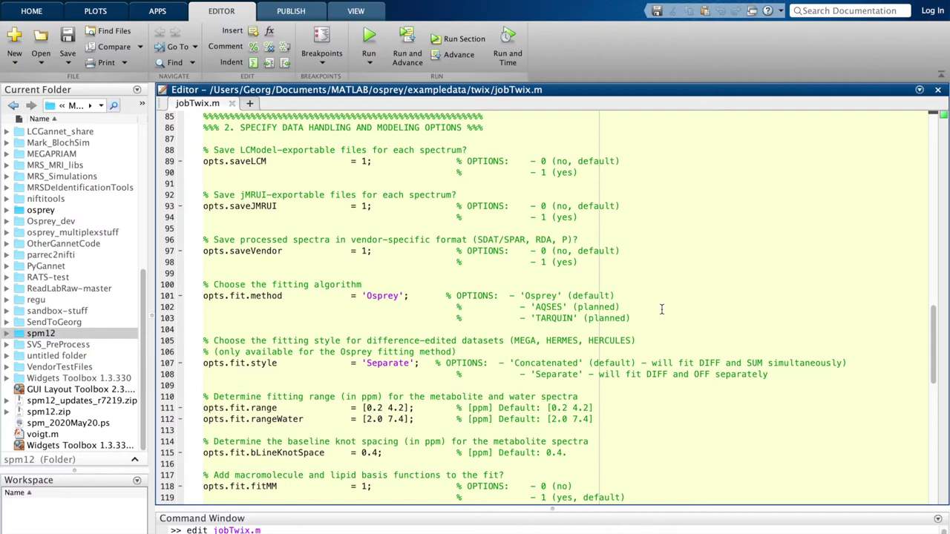
Review the script's fitting options, MRS and structural file lists and output folder definition, and close jobTwix.m.
{"action": "scroll", "coordinate": [661, 309], "scroll_direction": "down", "scroll_amount": 7}
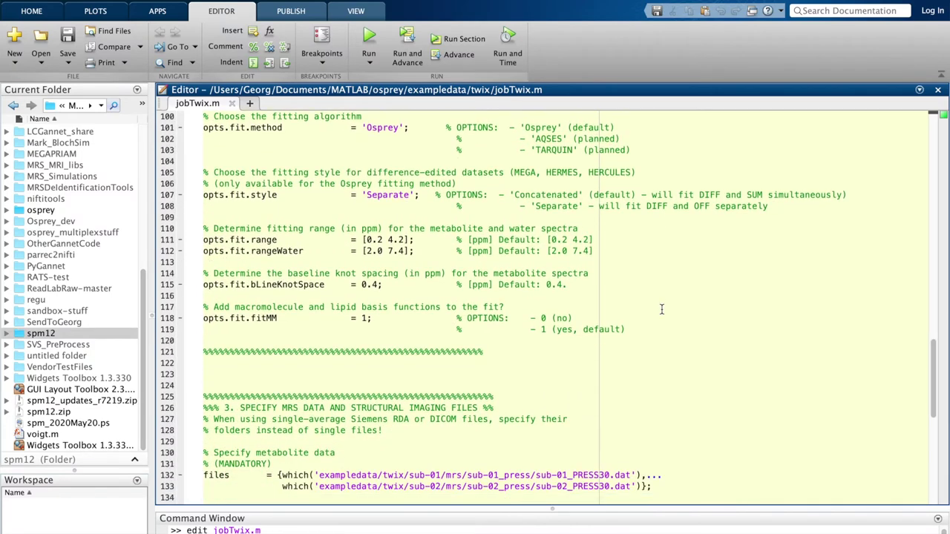
{"action": "scroll", "coordinate": [661, 308], "scroll_direction": "down", "scroll_amount": 3}
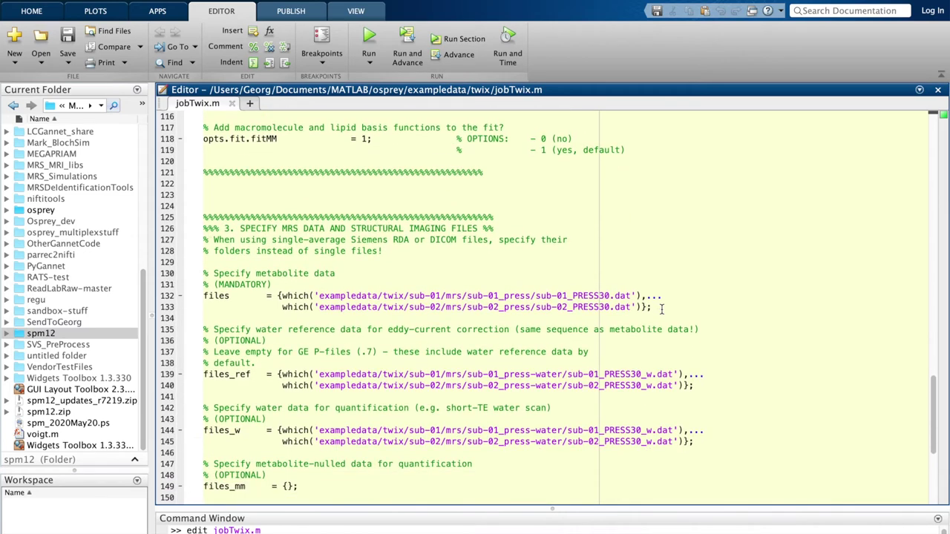
{"action": "scroll", "coordinate": [661, 308], "scroll_direction": "down", "scroll_amount": 2}
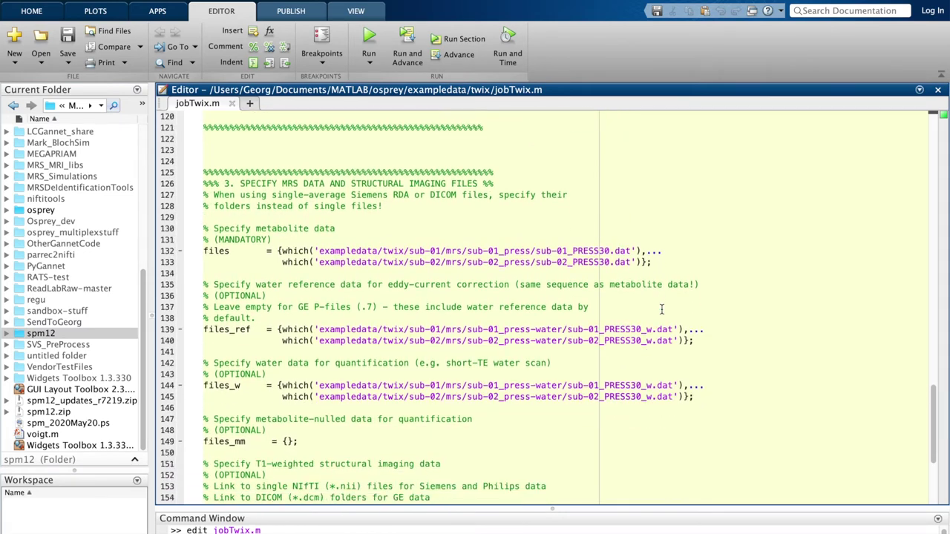
{"action": "scroll", "coordinate": [662, 308], "scroll_direction": "down", "scroll_amount": 2}
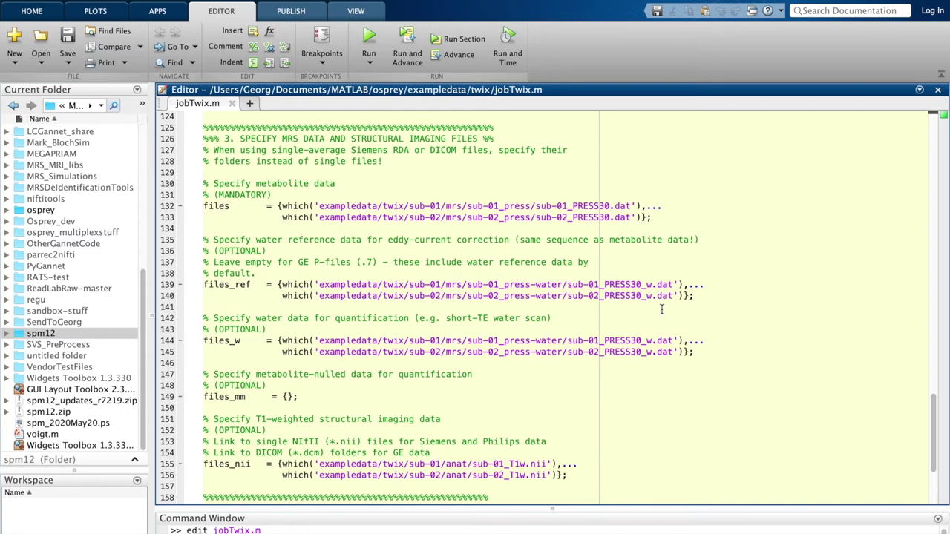
{"action": "scroll", "coordinate": [662, 309], "scroll_direction": "down", "scroll_amount": 5}
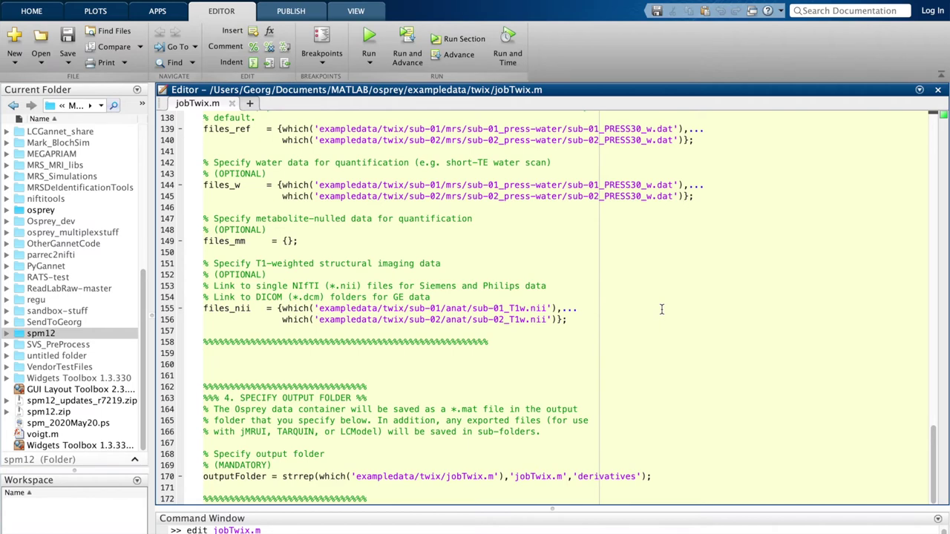
{"action": "left_click", "coordinate": [230, 103]}
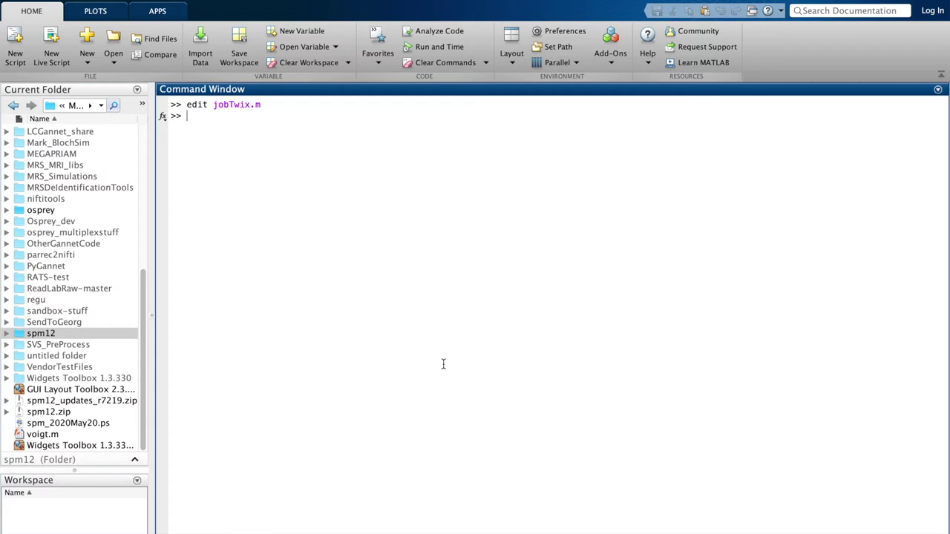
Launch Osprey with the Osprey command and set the spm12 folder inside the MATLAB directory as its SPM folder.
{"action": "type", "text": "Osprey"}
{"action": "key", "text": "Return"}
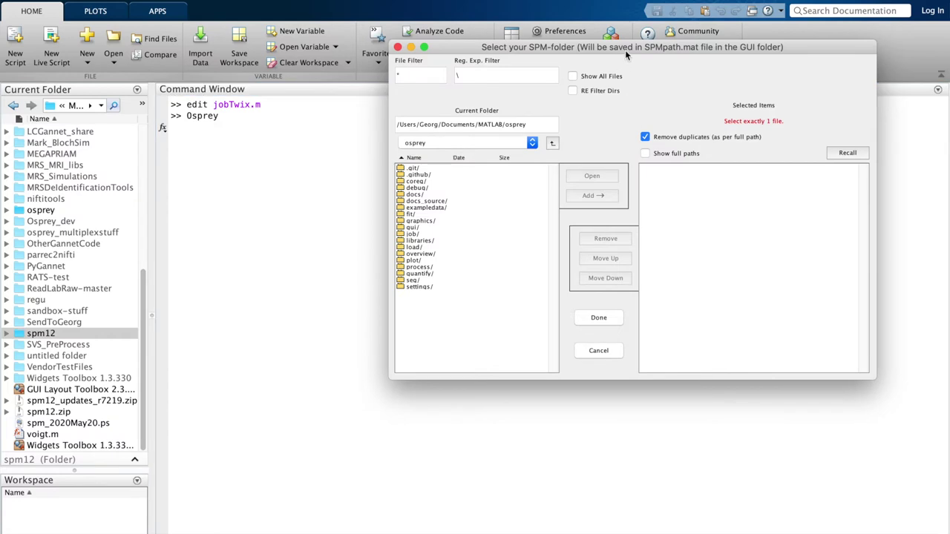
{"action": "left_click_drag", "start_coordinate": [624, 50], "coordinate": [470, 109]}
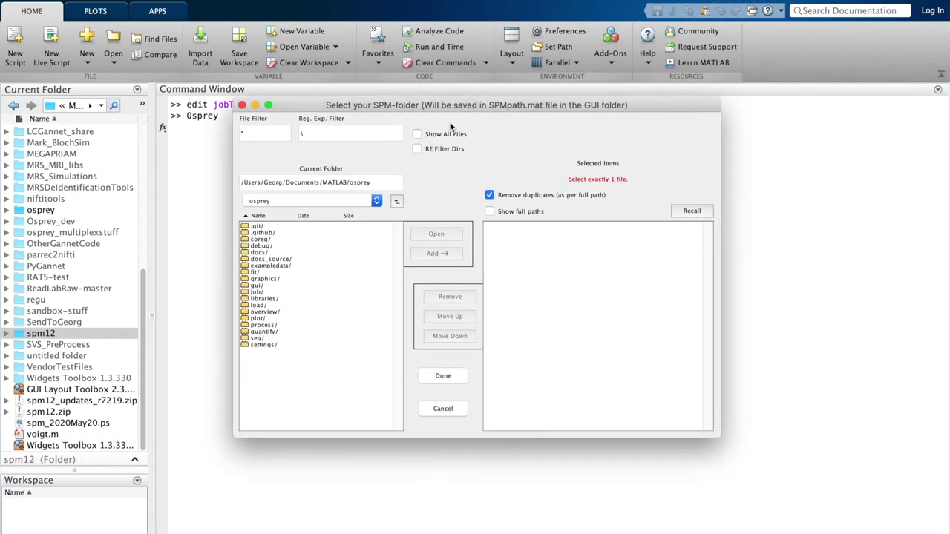
{"action": "left_click", "coordinate": [396, 204]}
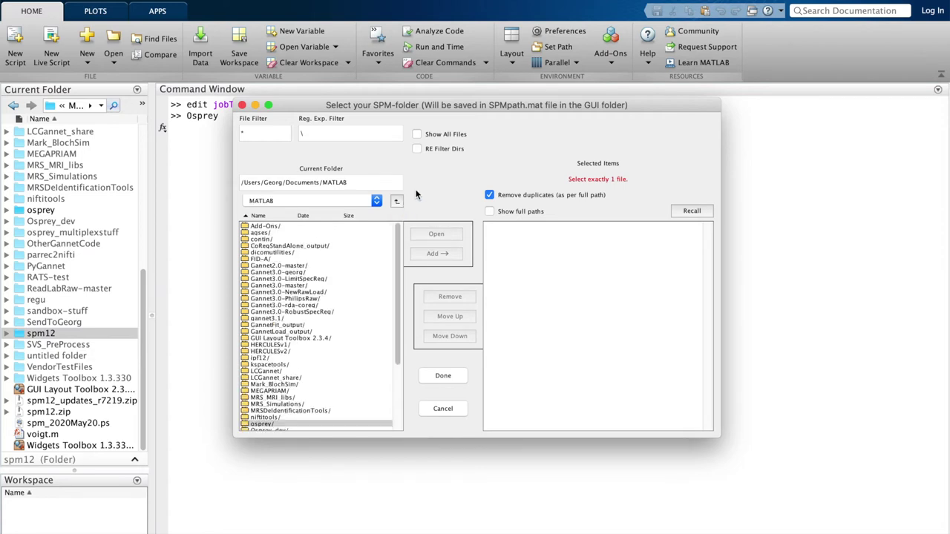
{"action": "left_click_drag", "start_coordinate": [397, 299], "coordinate": [391, 377]}
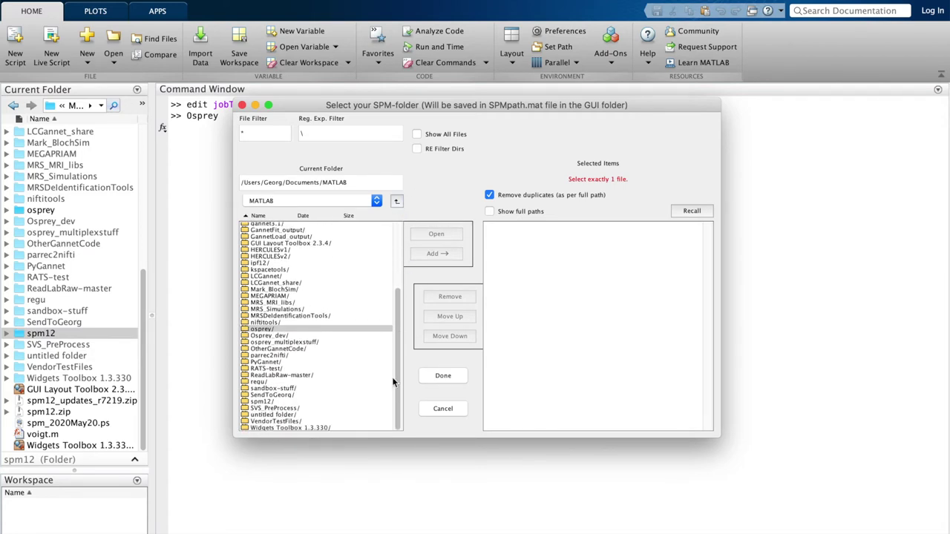
{"action": "left_click", "coordinate": [264, 402]}
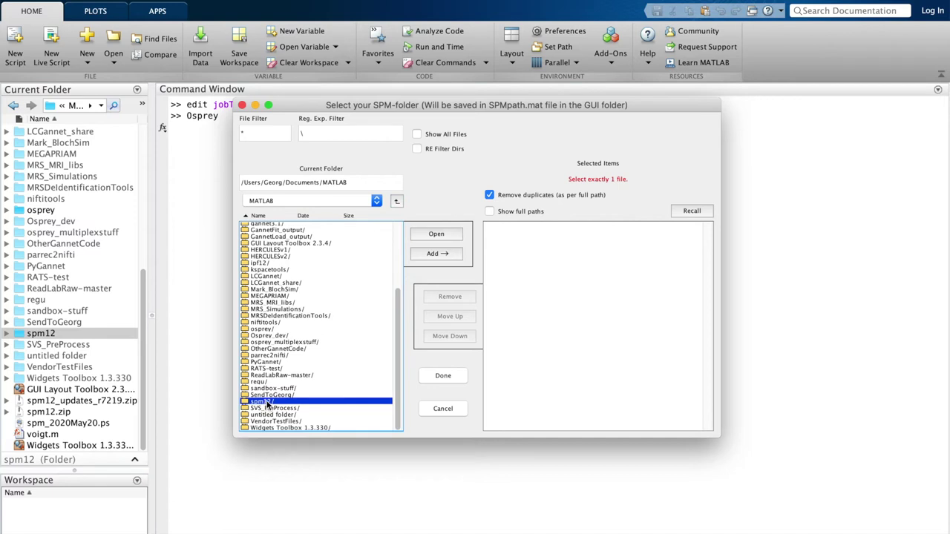
{"action": "left_click", "coordinate": [434, 255]}
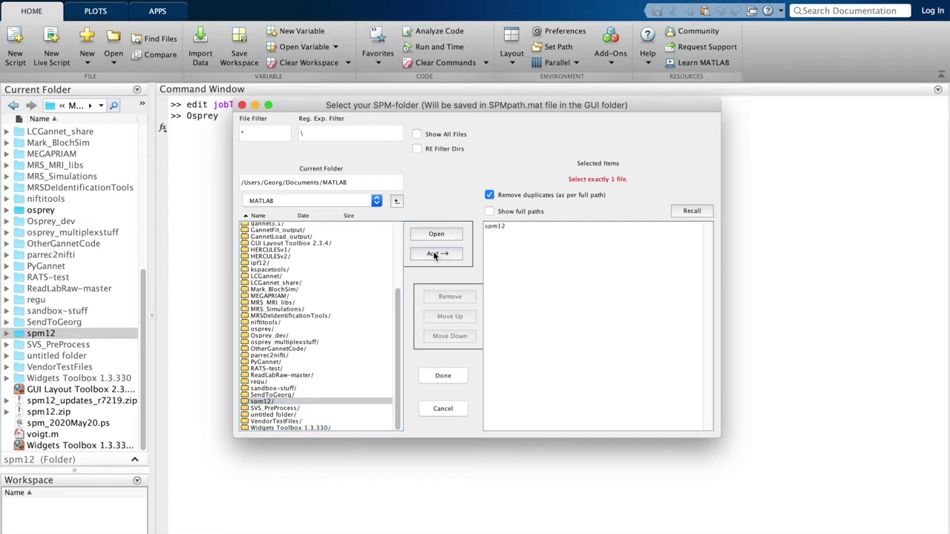
{"action": "left_click", "coordinate": [443, 376]}
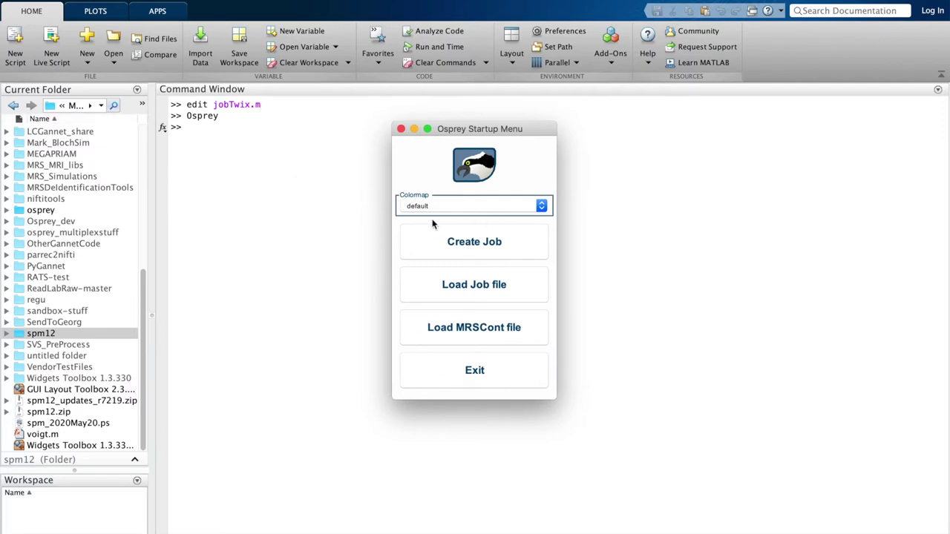
Load the job file jobTwix.m from the exampledata/twix folder and agree to overwrite the existing job.
{"action": "left_click", "coordinate": [538, 287]}
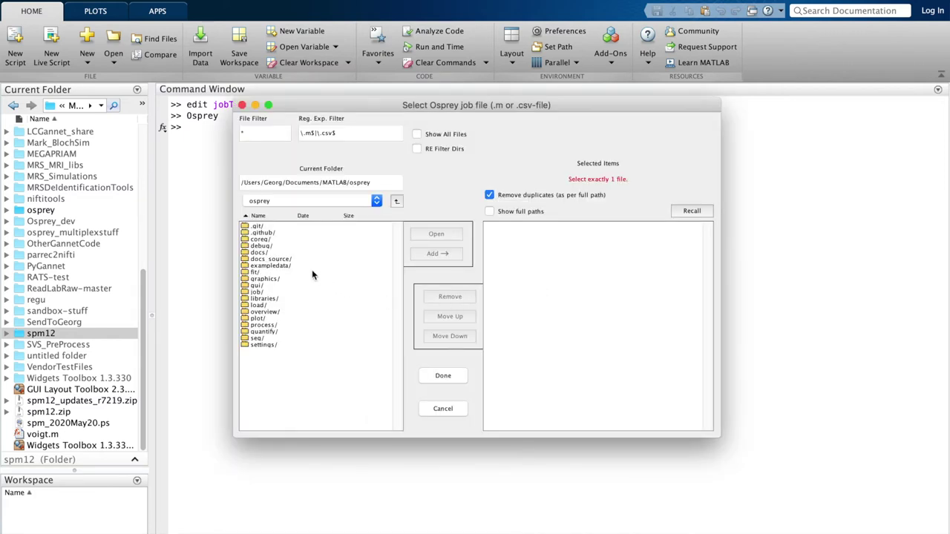
{"action": "double_click", "coordinate": [295, 266]}
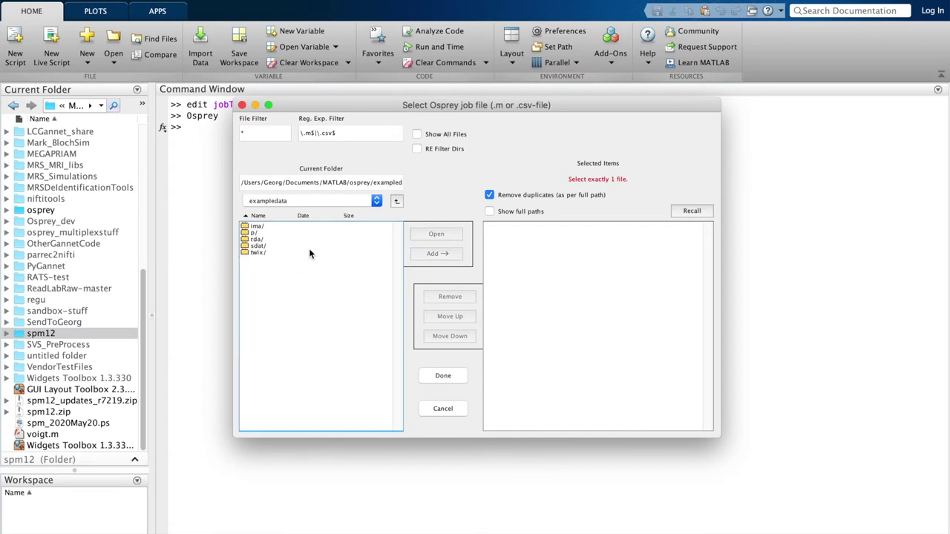
{"action": "double_click", "coordinate": [310, 254]}
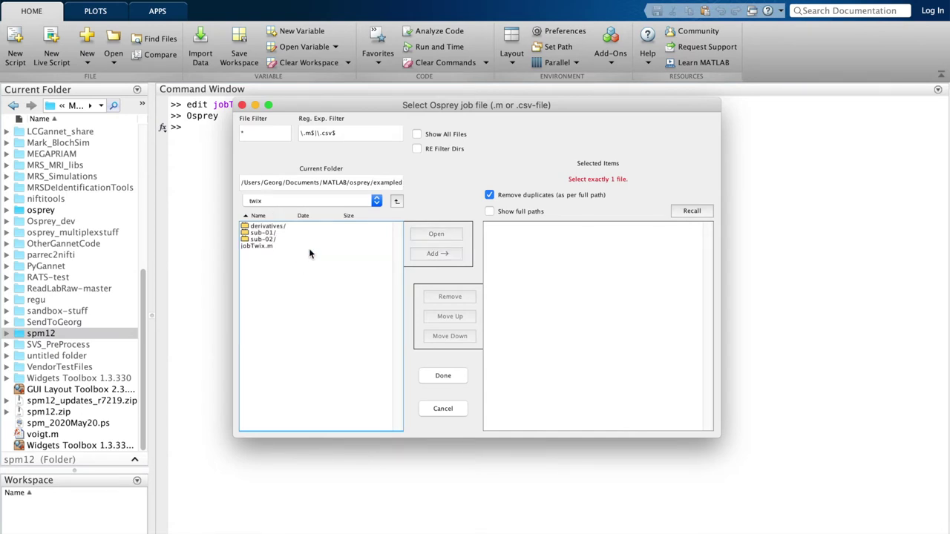
{"action": "left_click", "coordinate": [309, 245]}
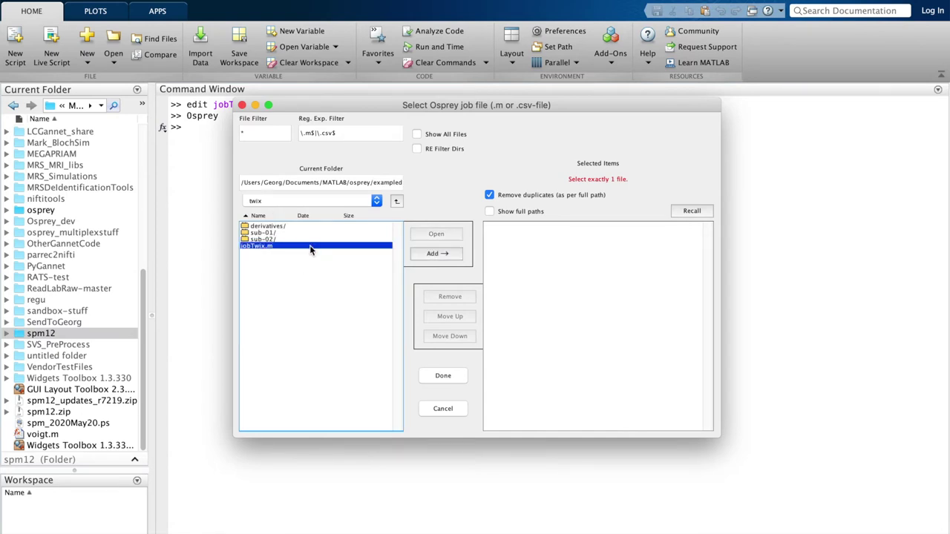
{"action": "left_click", "coordinate": [440, 254]}
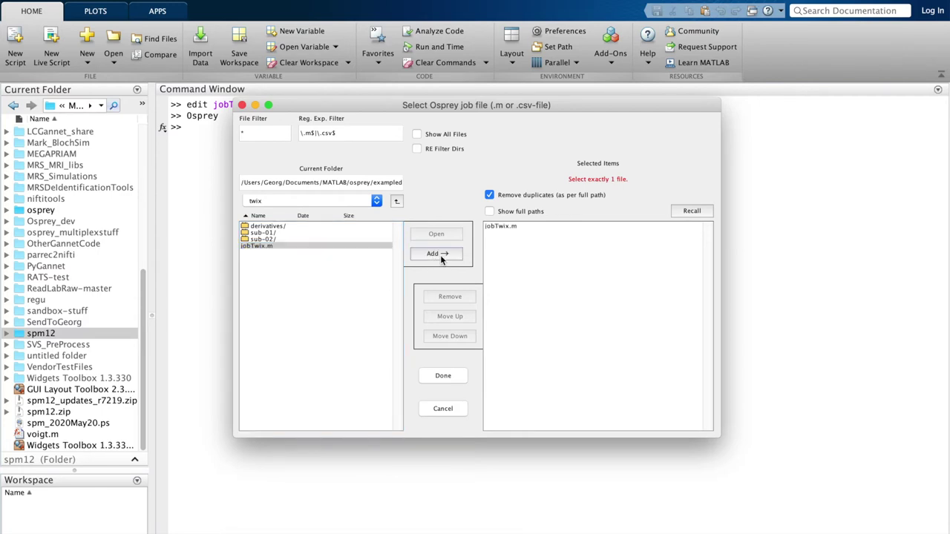
{"action": "left_click", "coordinate": [445, 375]}
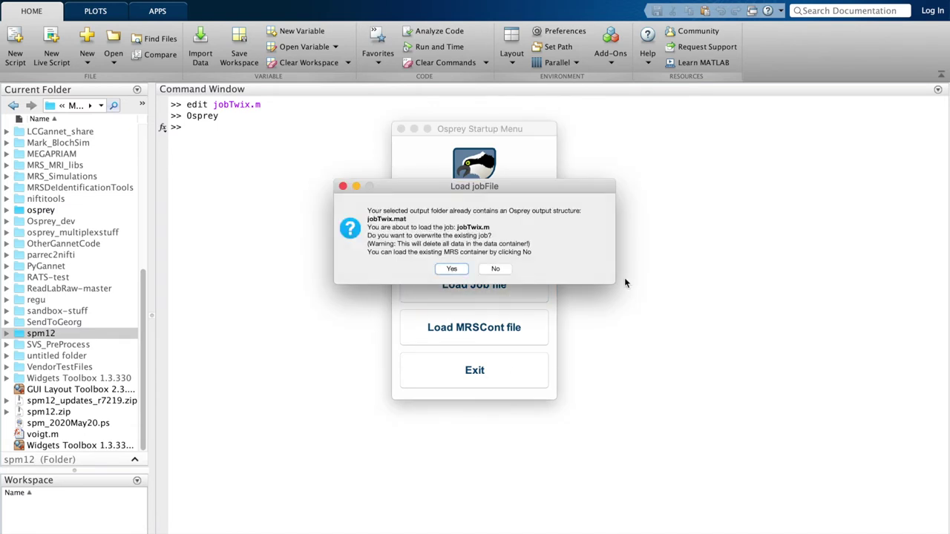
{"action": "left_click", "coordinate": [447, 270]}
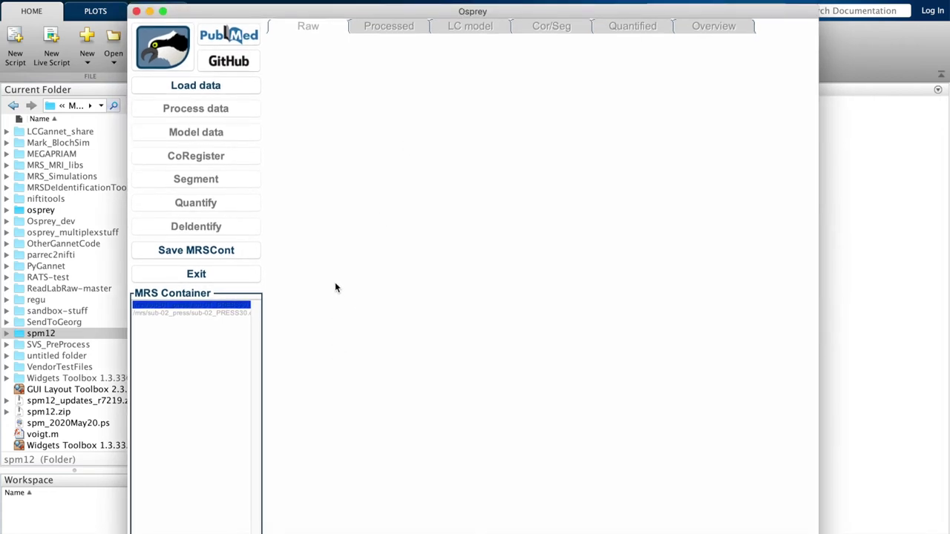
Load and process the MRS data, reviewing the raw spectrum of sub-01 and the processed spectra of both subjects.
{"action": "left_click", "coordinate": [235, 85]}
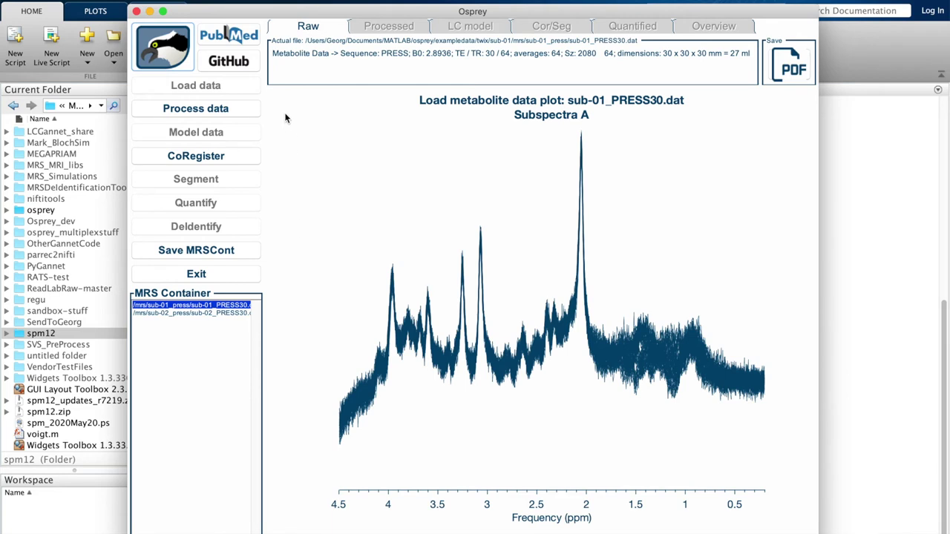
{"action": "left_click", "coordinate": [255, 113]}
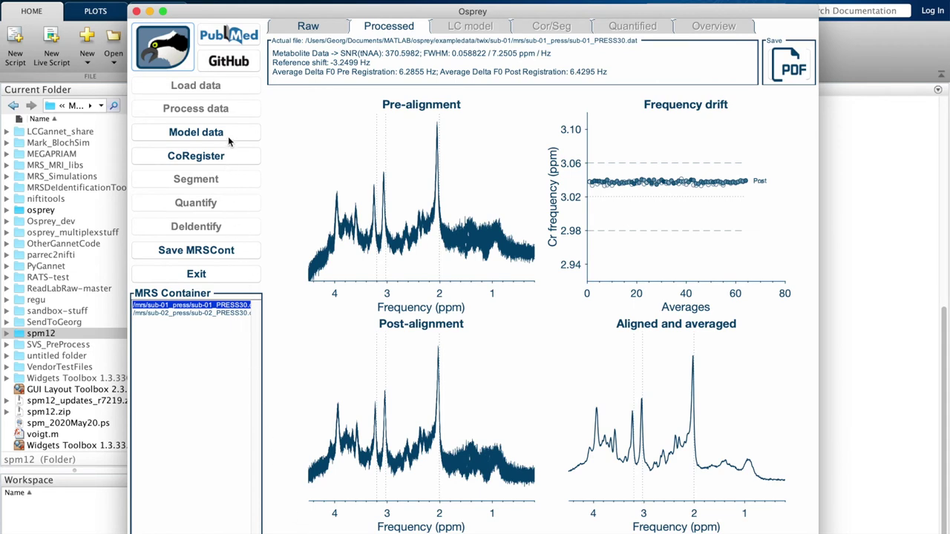
{"action": "left_click", "coordinate": [308, 29]}
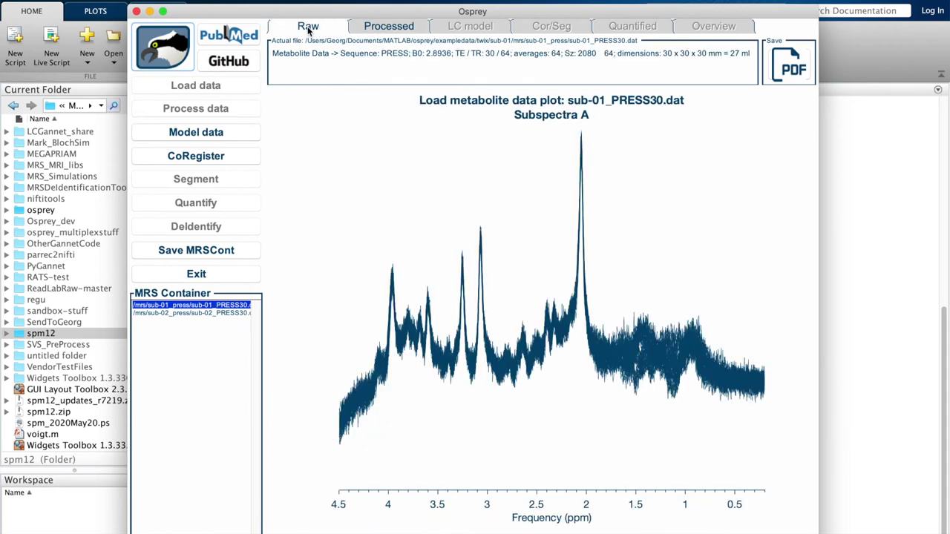
{"action": "left_click", "coordinate": [364, 26]}
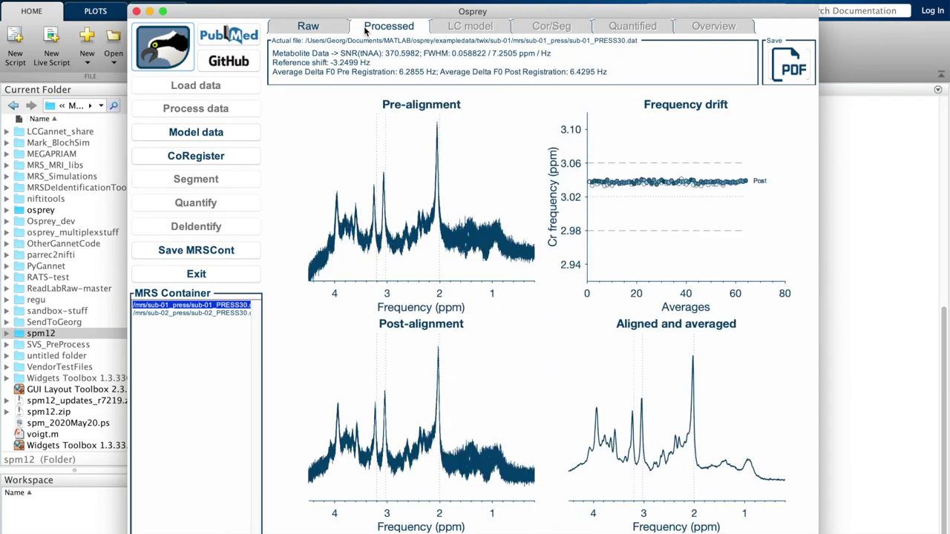
{"action": "left_click", "coordinate": [209, 313]}
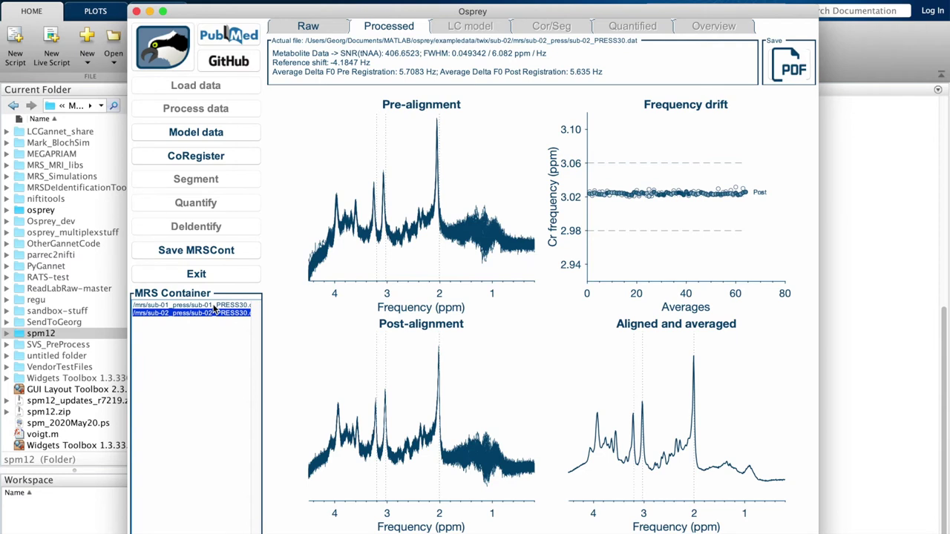
{"action": "left_click", "coordinate": [214, 306]}
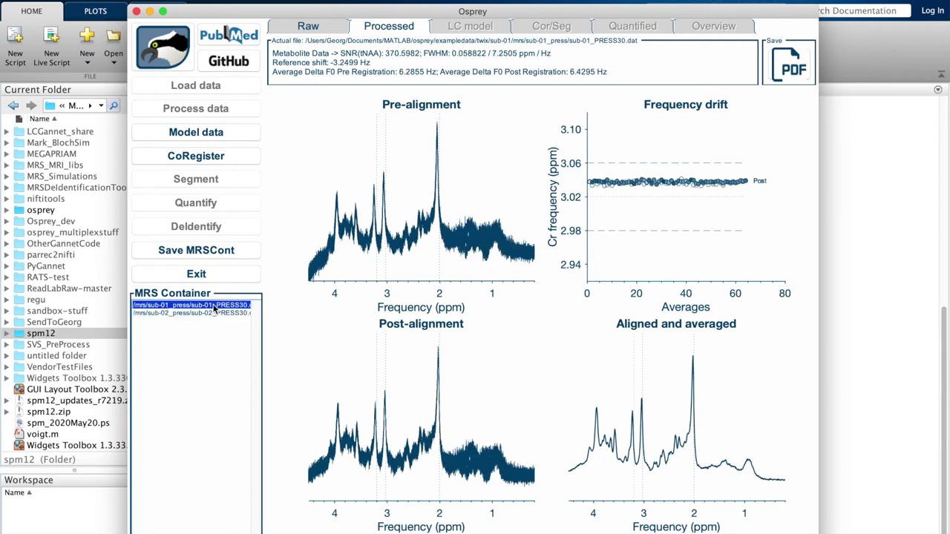
Model the data and inspect the metabolite fits of both subjects plus the reference and water fits of sub-01.
{"action": "left_click", "coordinate": [240, 134]}
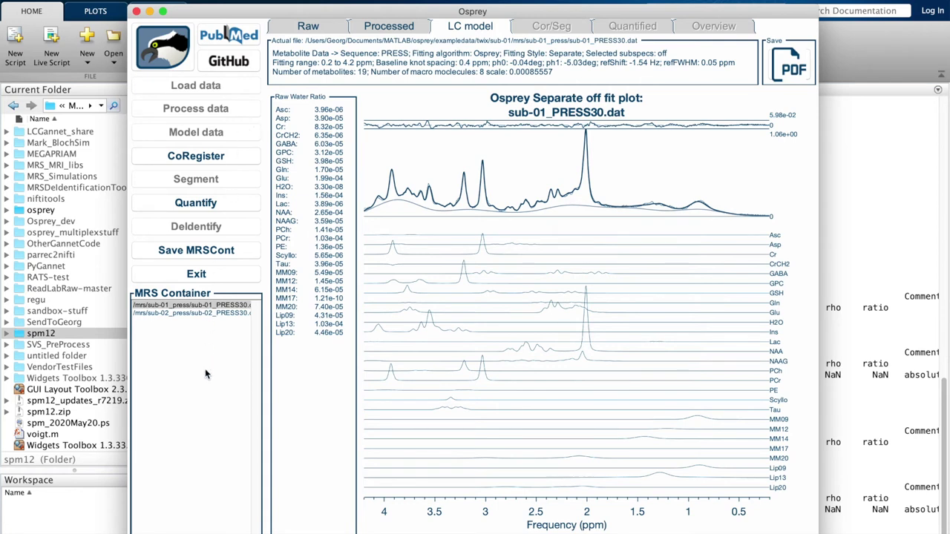
{"action": "left_click", "coordinate": [231, 314]}
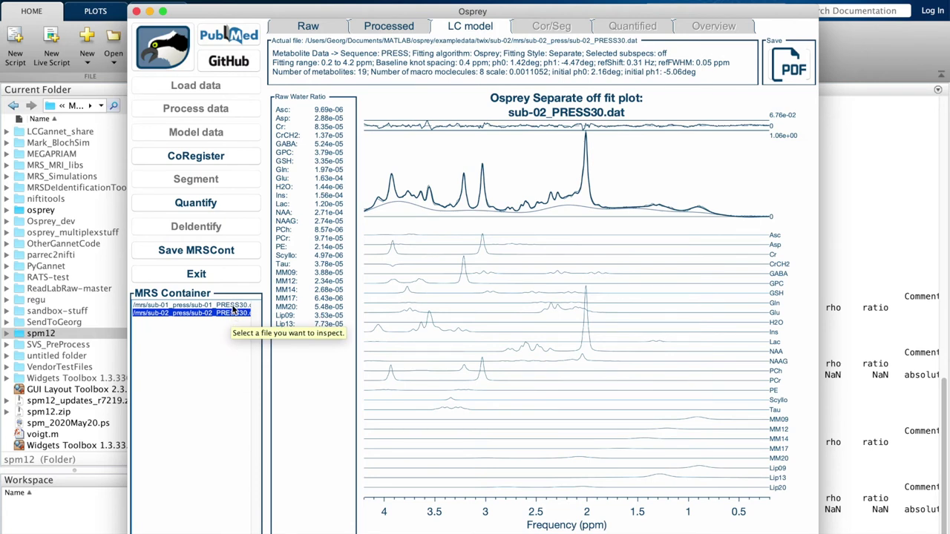
{"action": "left_click", "coordinate": [232, 306]}
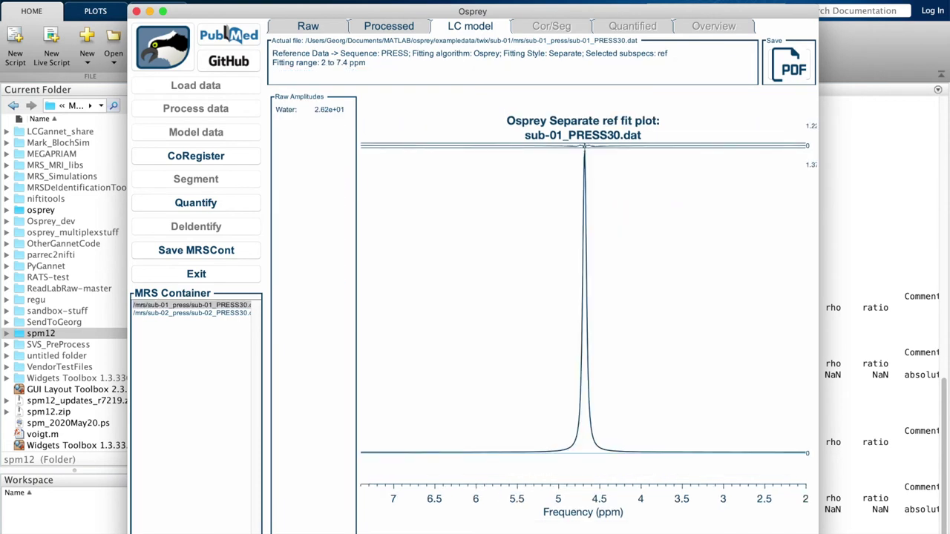
{"action": "key", "text": "Right"}
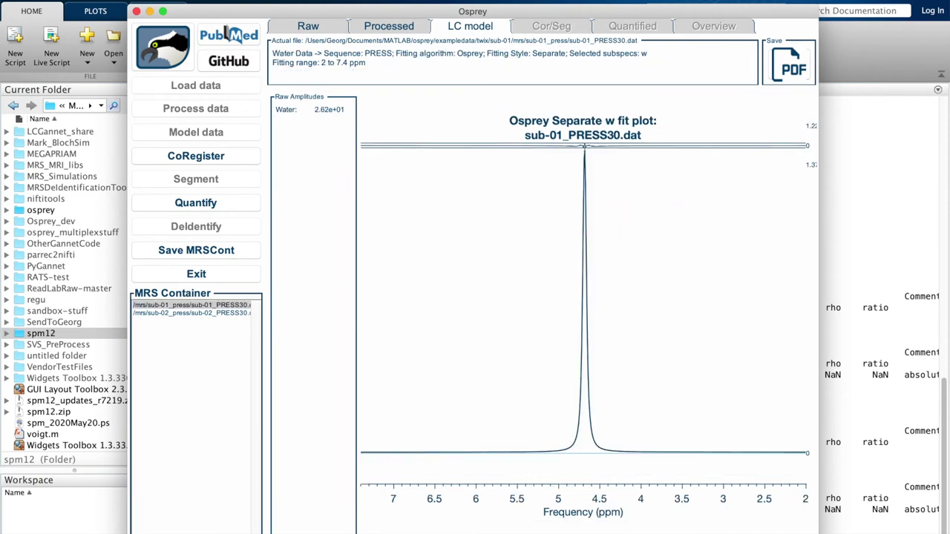
{"action": "key", "text": "Left"}
{"action": "key", "text": "Left"}
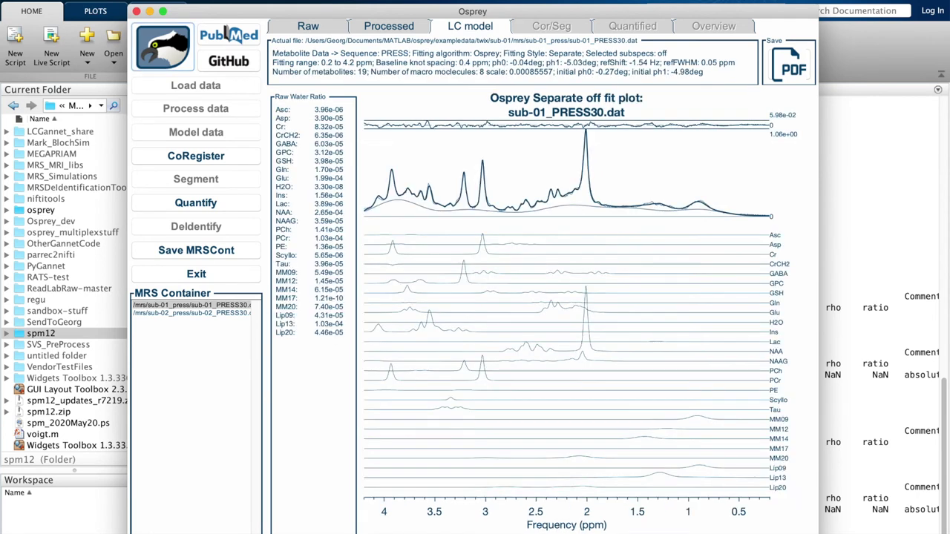
Coregister the MRS voxels to the T1 structural images and check the voxel placement for sub-02 and sub-01.
{"action": "left_click", "coordinate": [234, 156]}
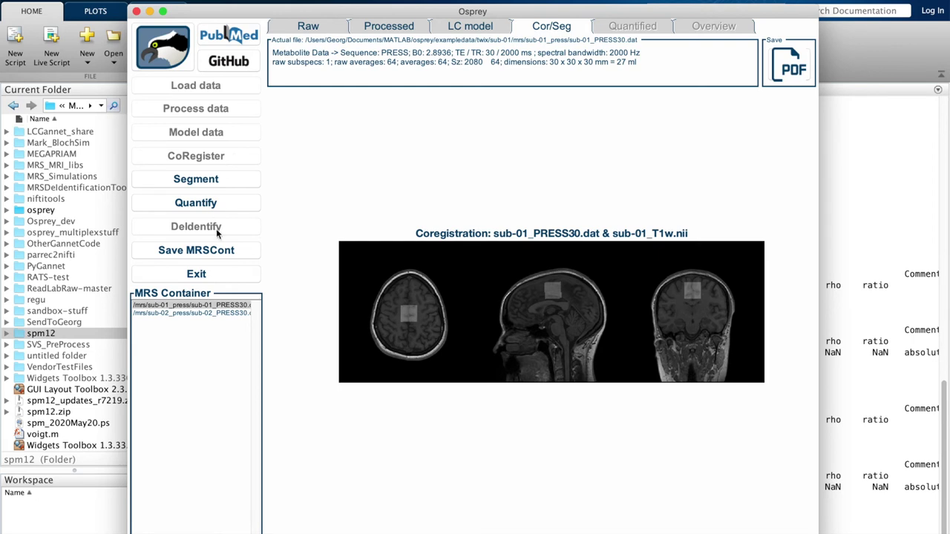
{"action": "left_click", "coordinate": [216, 314]}
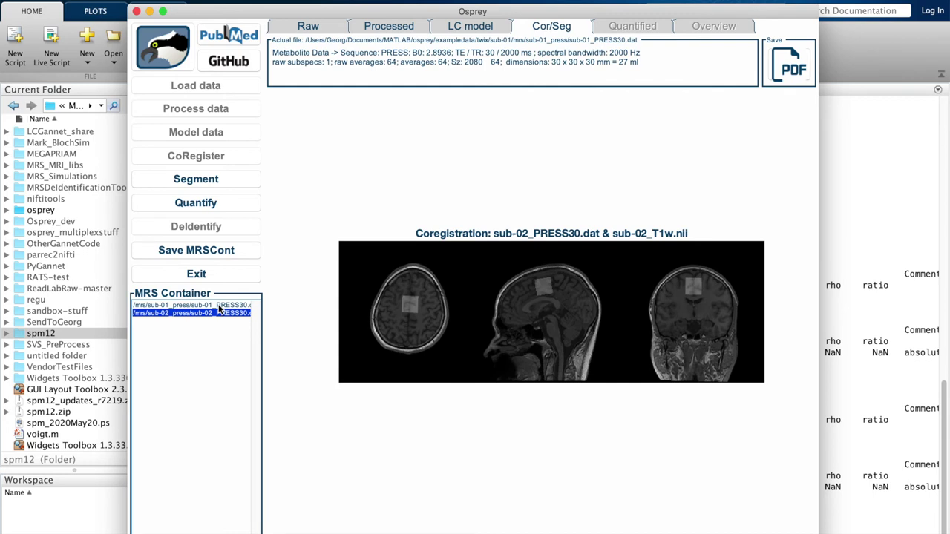
{"action": "left_click", "coordinate": [220, 305]}
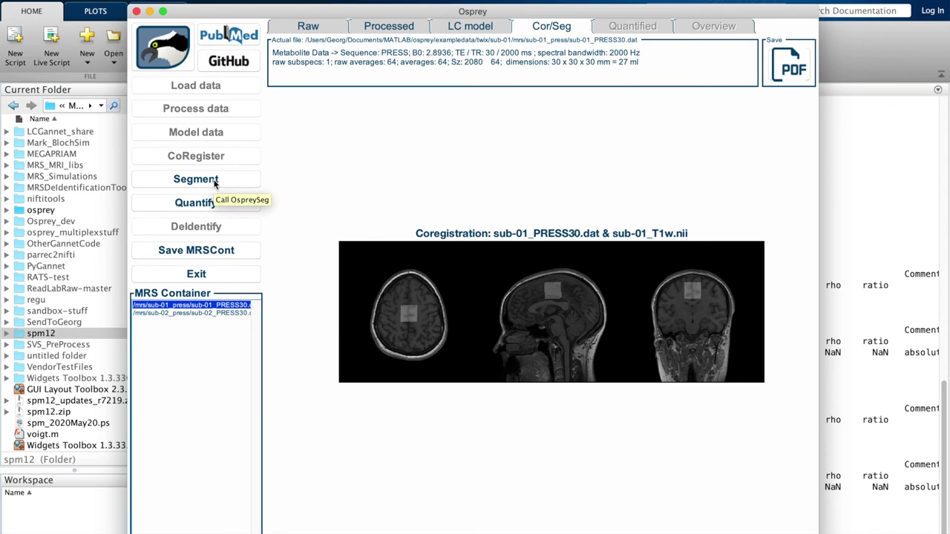
Segment the structural images and check the gray matter, white matter and CSF voxel fractions of both subjects.
{"action": "left_click", "coordinate": [234, 180]}
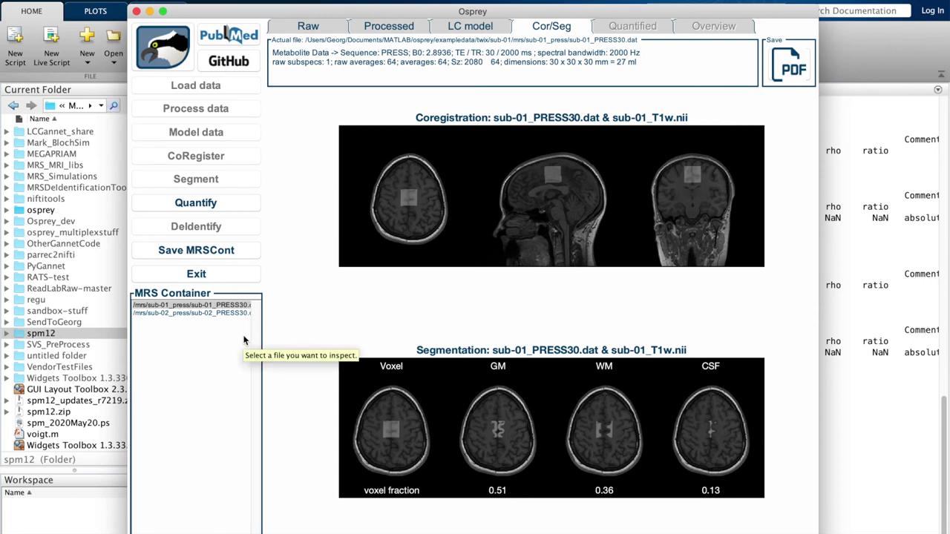
{"action": "left_click", "coordinate": [214, 313]}
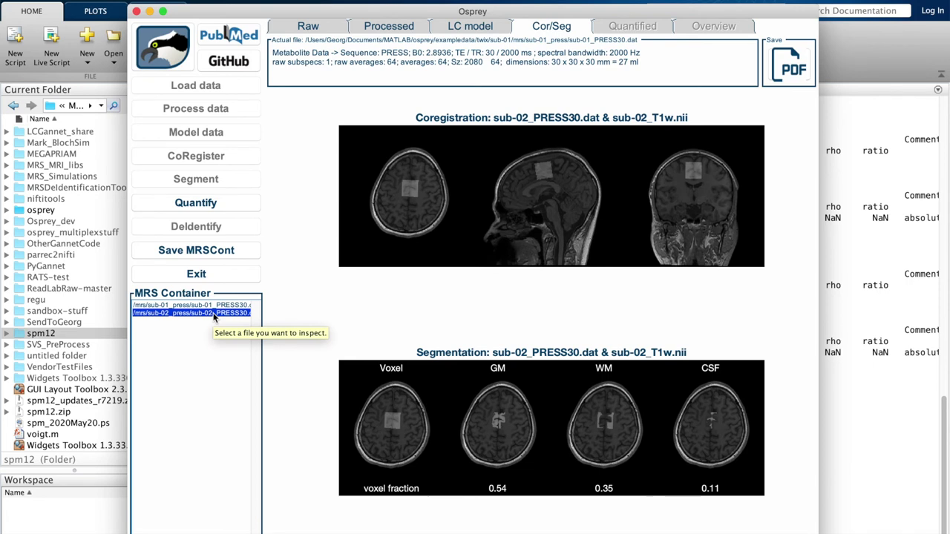
{"action": "left_click", "coordinate": [216, 306]}
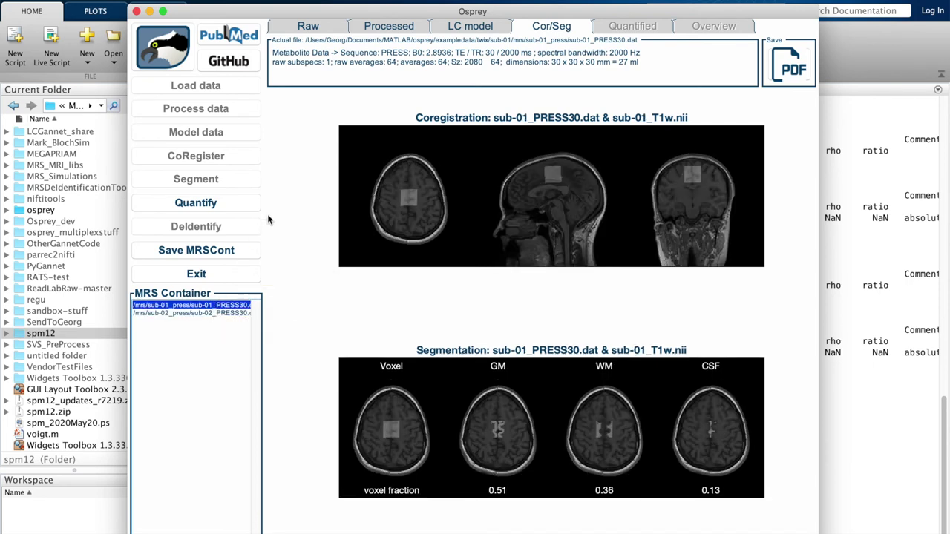
Quantify the metabolites and review the quantification tables for sub-01 and sub-02.
{"action": "left_click", "coordinate": [245, 208]}
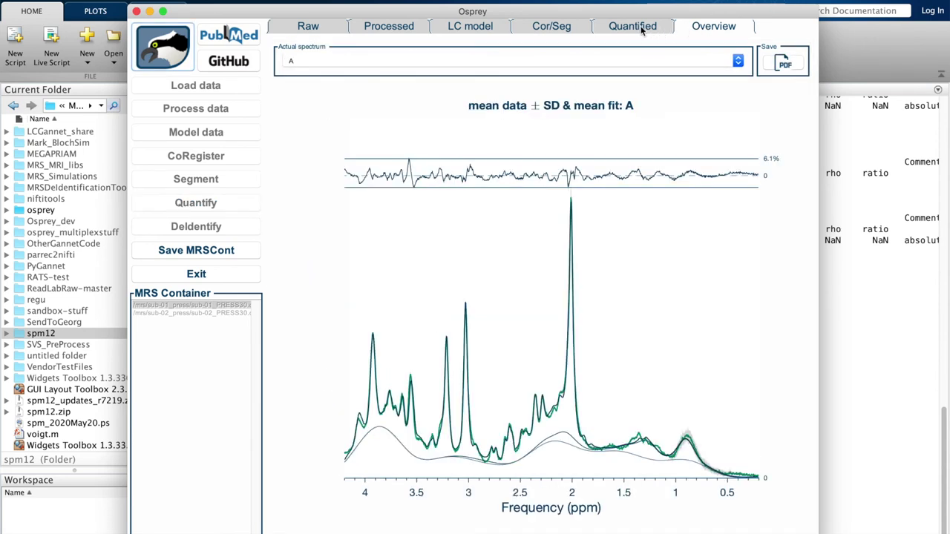
{"action": "left_click", "coordinate": [640, 27]}
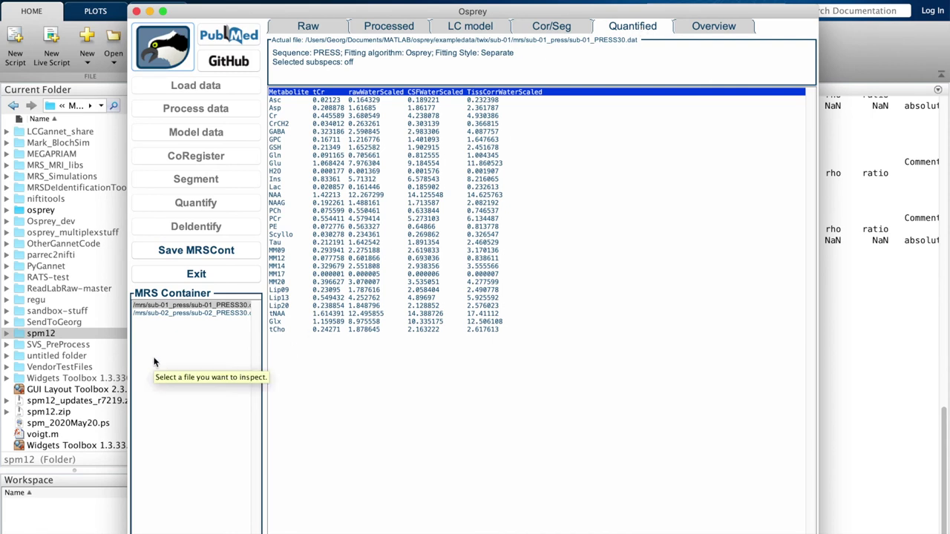
{"action": "left_click", "coordinate": [156, 313]}
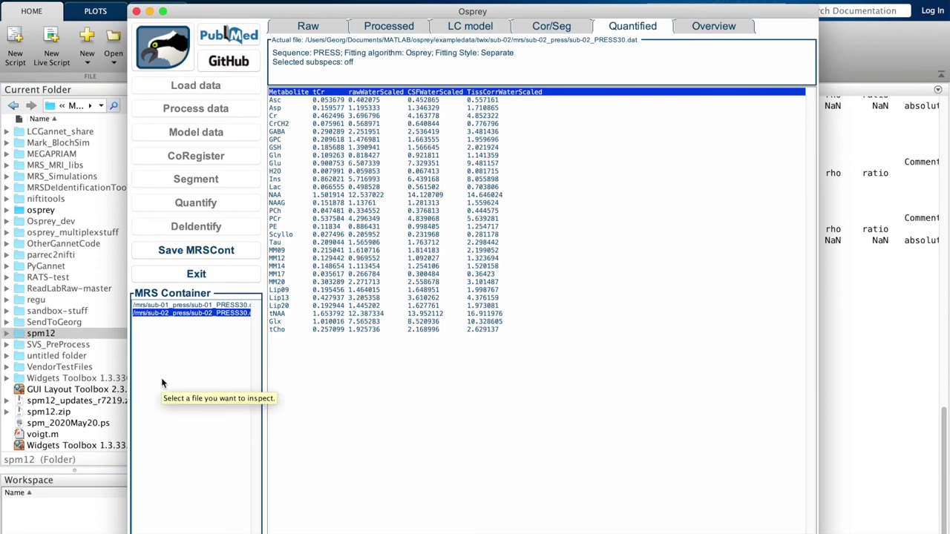
{"action": "left_click", "coordinate": [171, 306]}
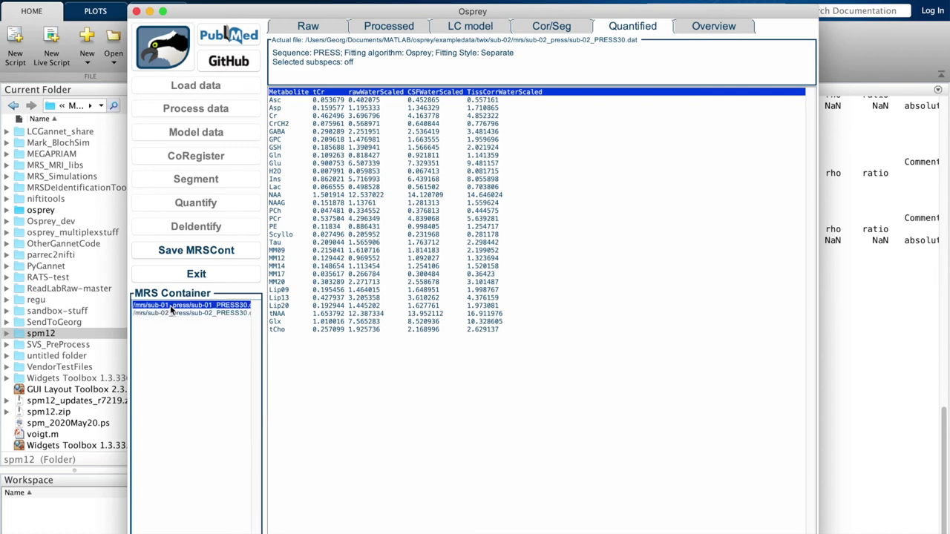
In the overview, examine the mean data and mean fit for the ref spectrum, and switch back to spectrum A.
{"action": "left_click", "coordinate": [703, 28]}
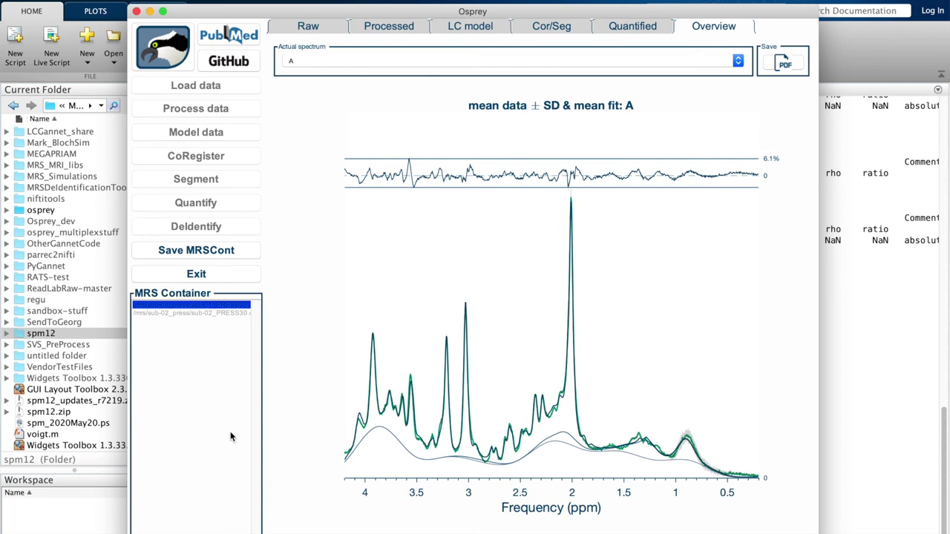
{"action": "left_click", "coordinate": [735, 62]}
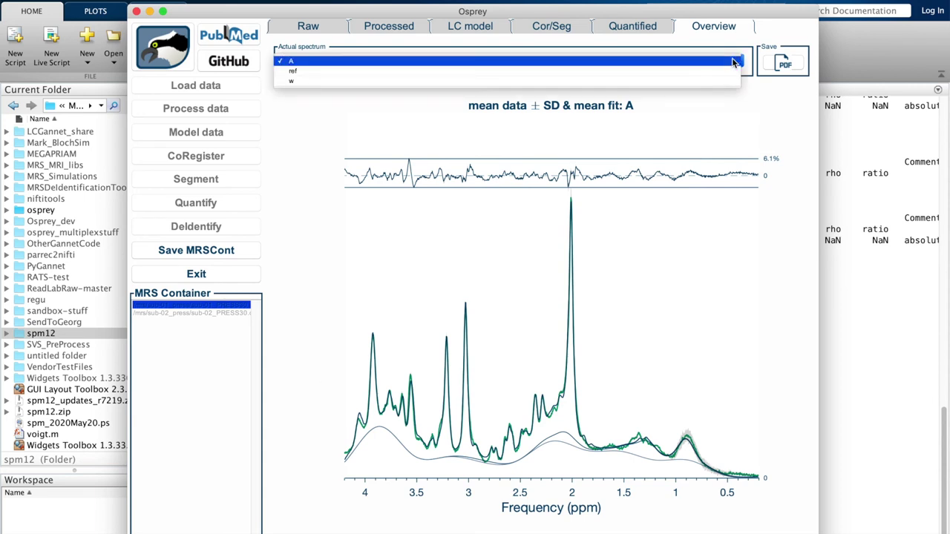
{"action": "left_click", "coordinate": [722, 70]}
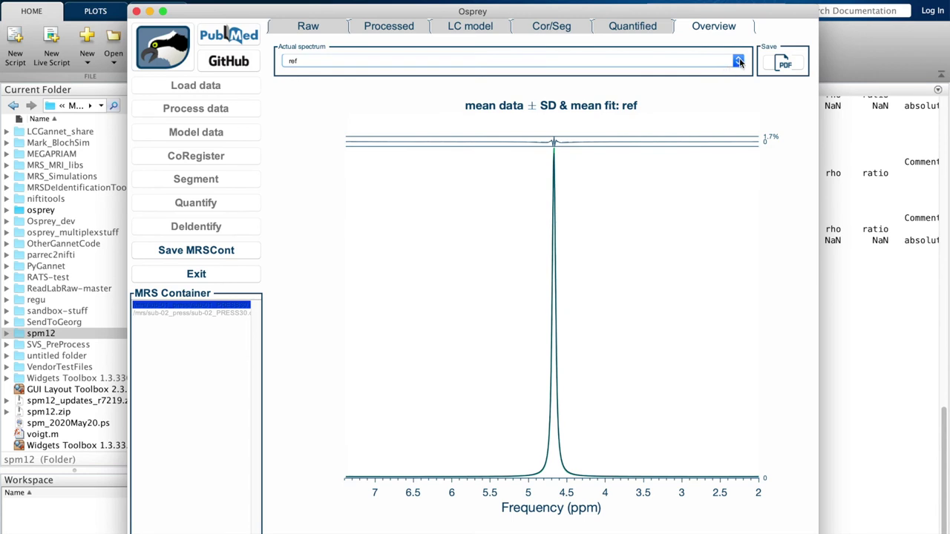
{"action": "left_click", "coordinate": [738, 63]}
{"action": "left_click", "coordinate": [726, 55]}
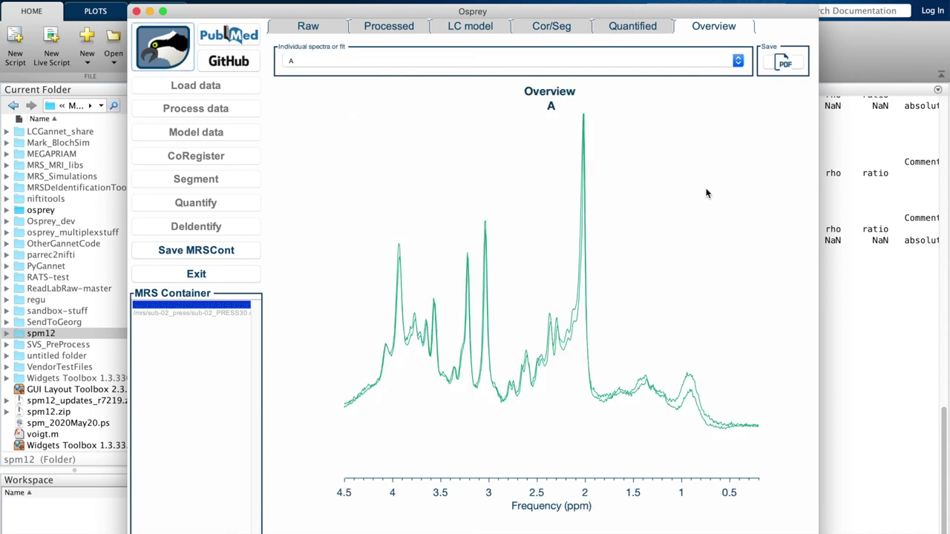
In the overview of individual spectra and fits, examine the ref spectra and the Fit:off models, and switch back to spectrum A.
{"action": "left_click", "coordinate": [697, 64]}
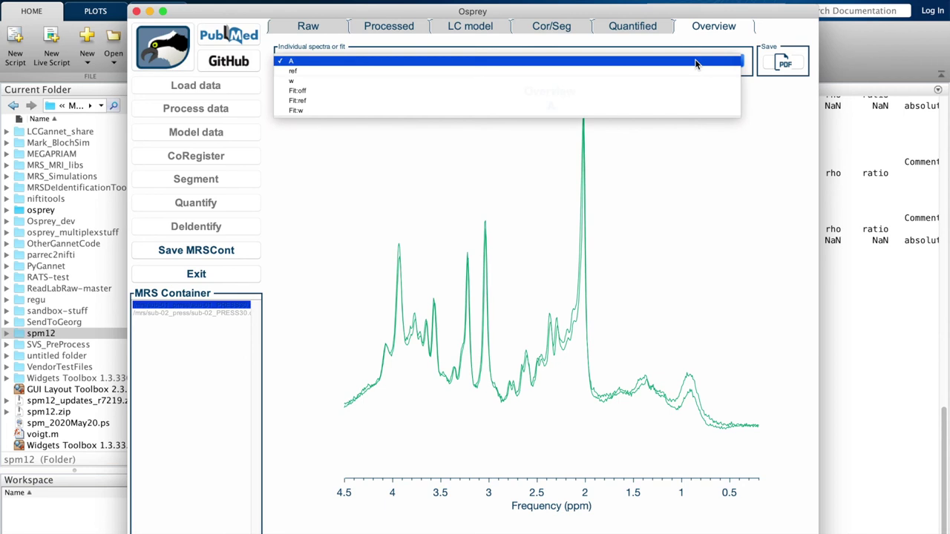
{"action": "left_click", "coordinate": [694, 72]}
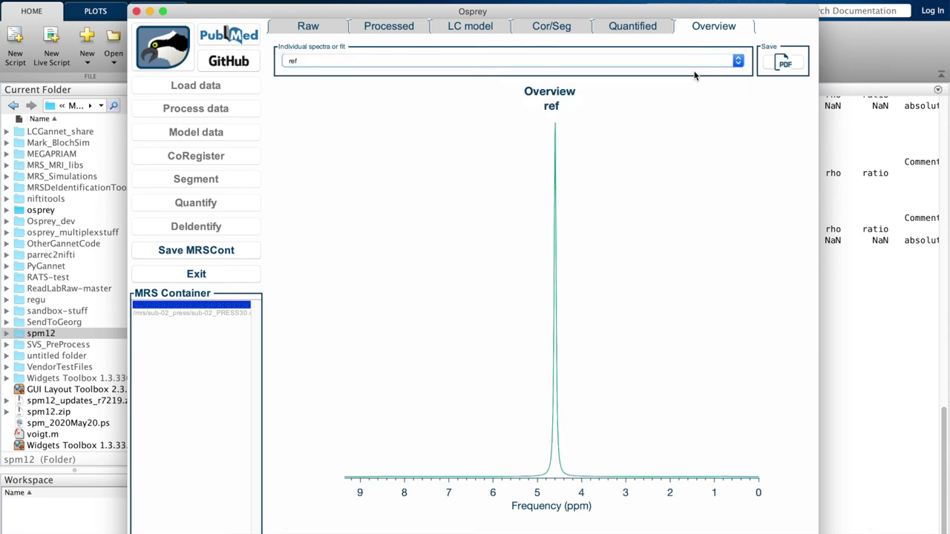
{"action": "left_click", "coordinate": [696, 67]}
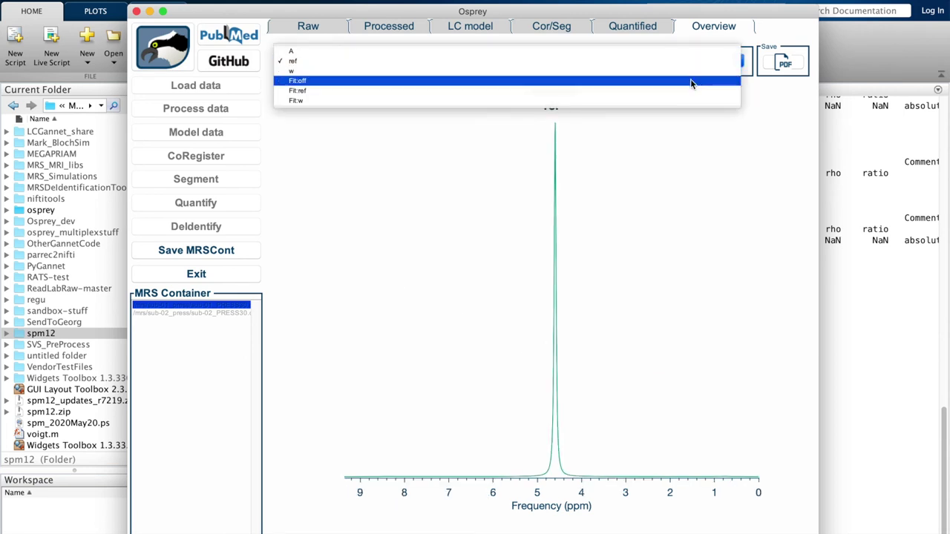
{"action": "left_click", "coordinate": [691, 79]}
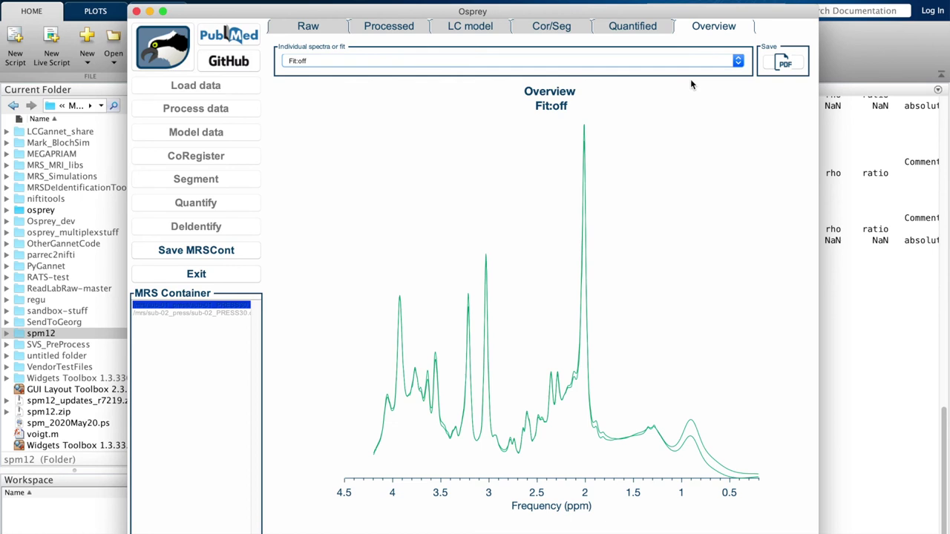
{"action": "left_click", "coordinate": [693, 62]}
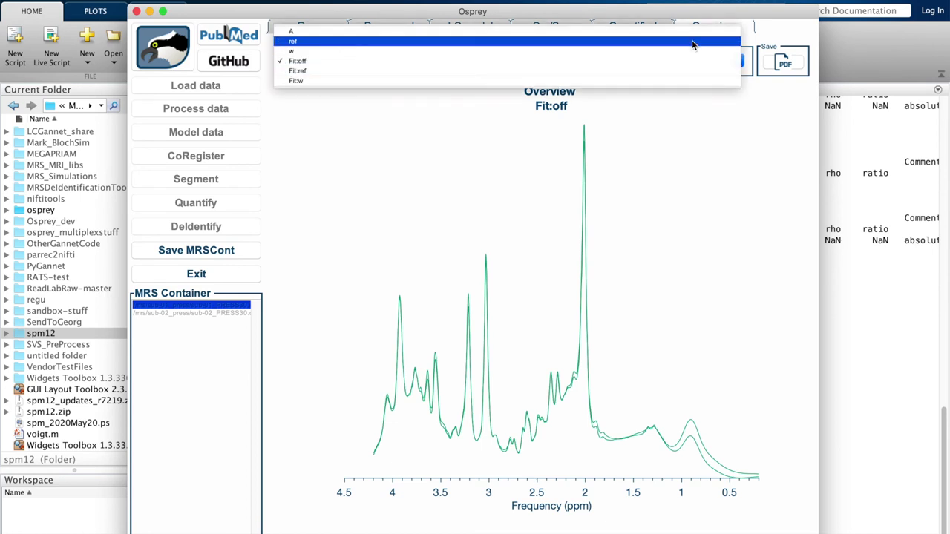
{"action": "left_click", "coordinate": [692, 32]}
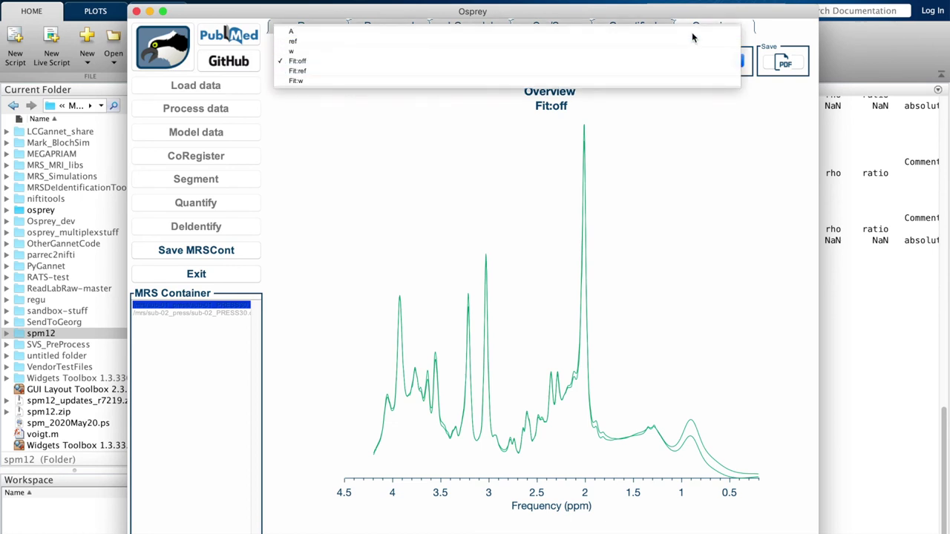
Review the overview quantification tables for off-tCr and off-TissCorrWaterScaled, and return to off-tCr.
{"action": "left_click", "coordinate": [479, 531]}
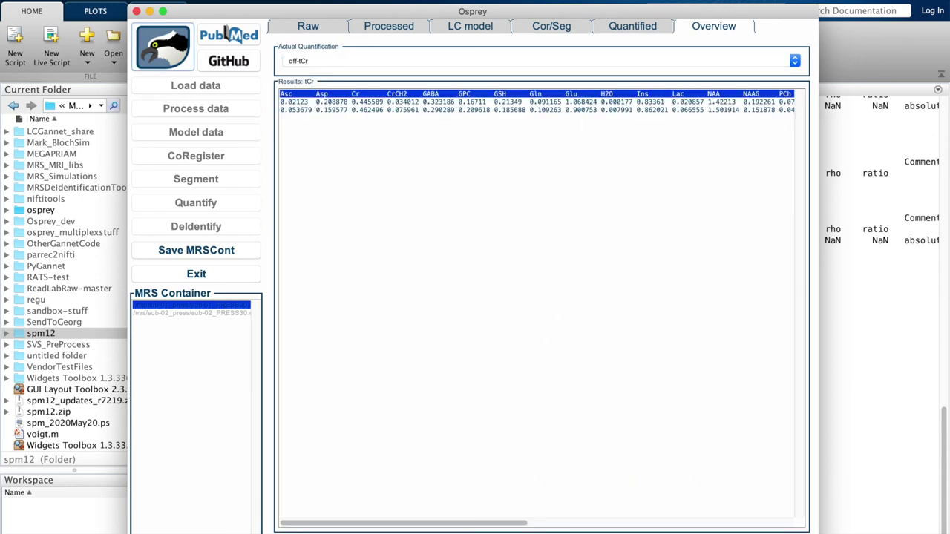
{"action": "left_click", "coordinate": [708, 62]}
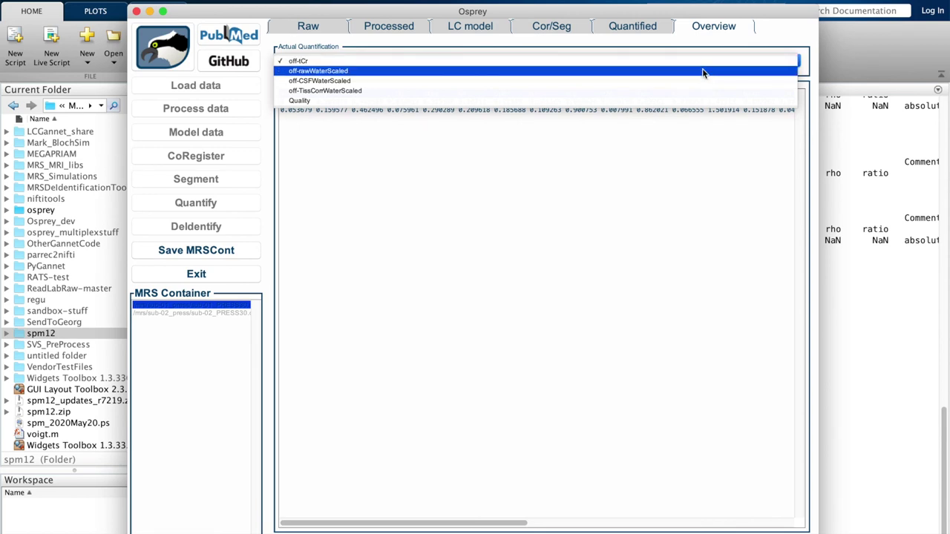
{"action": "left_click", "coordinate": [691, 90]}
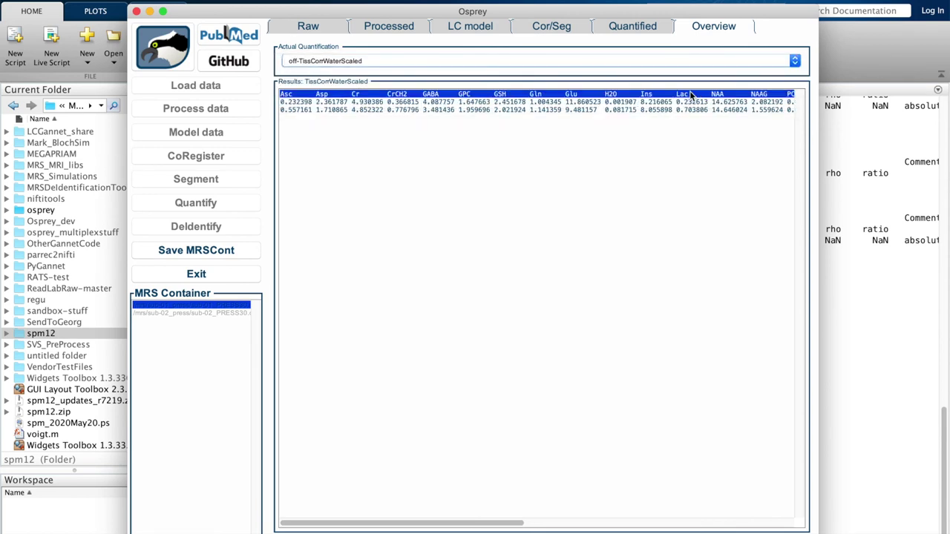
{"action": "left_click", "coordinate": [696, 62]}
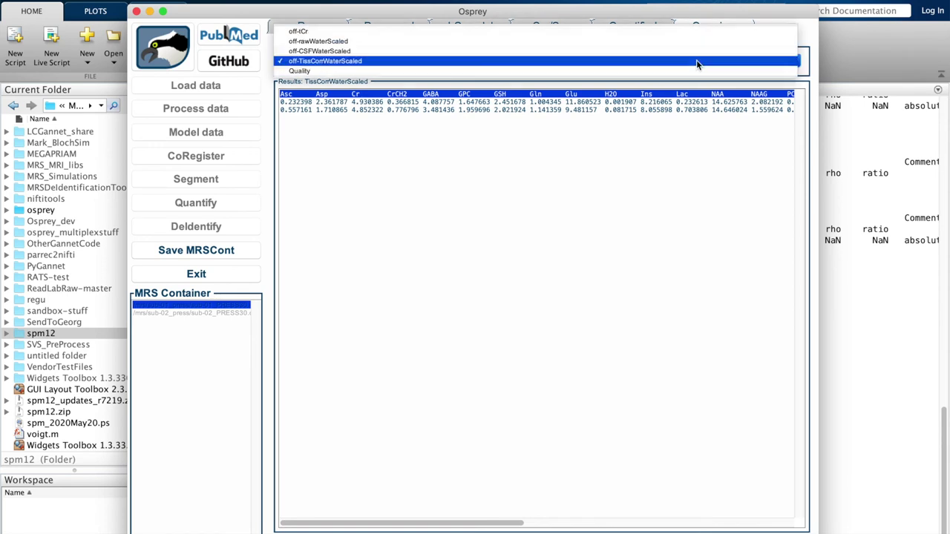
{"action": "left_click", "coordinate": [697, 33]}
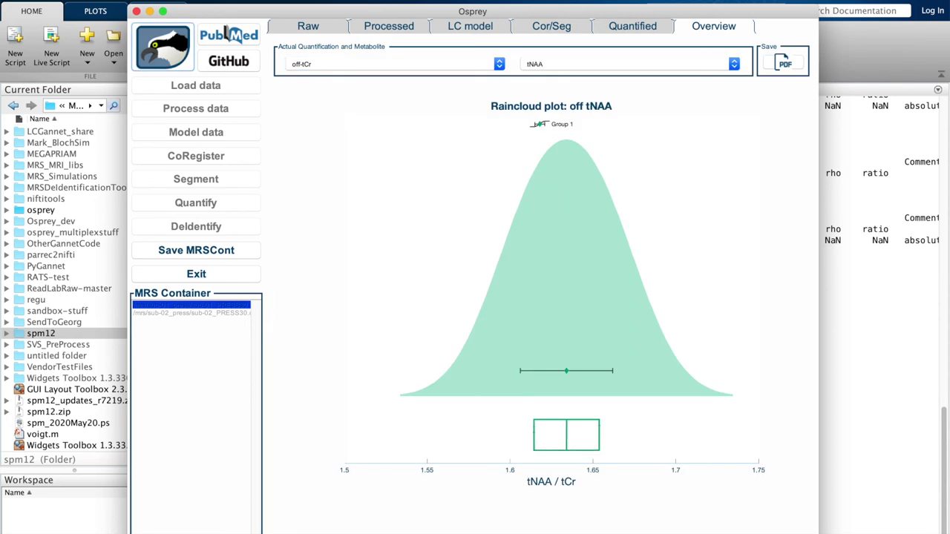
For the tNAA raincloud plot, look through the available metabolites and quantification types, keeping tNAA and off-tCr selected.
{"action": "left_click", "coordinate": [721, 66]}
{"action": "scroll", "coordinate": [705, 108], "scroll_direction": "up", "scroll_amount": 5}
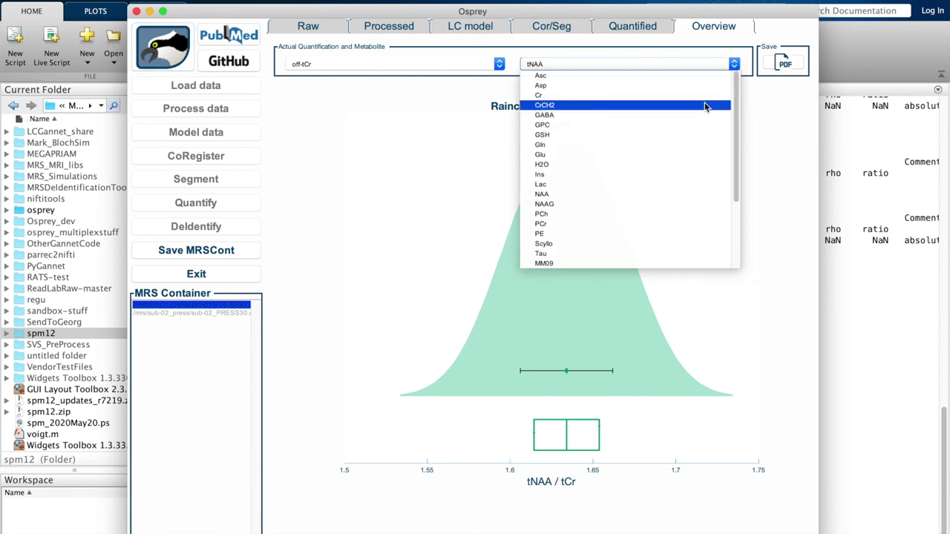
{"action": "scroll", "coordinate": [706, 107], "scroll_direction": "down", "scroll_amount": 5}
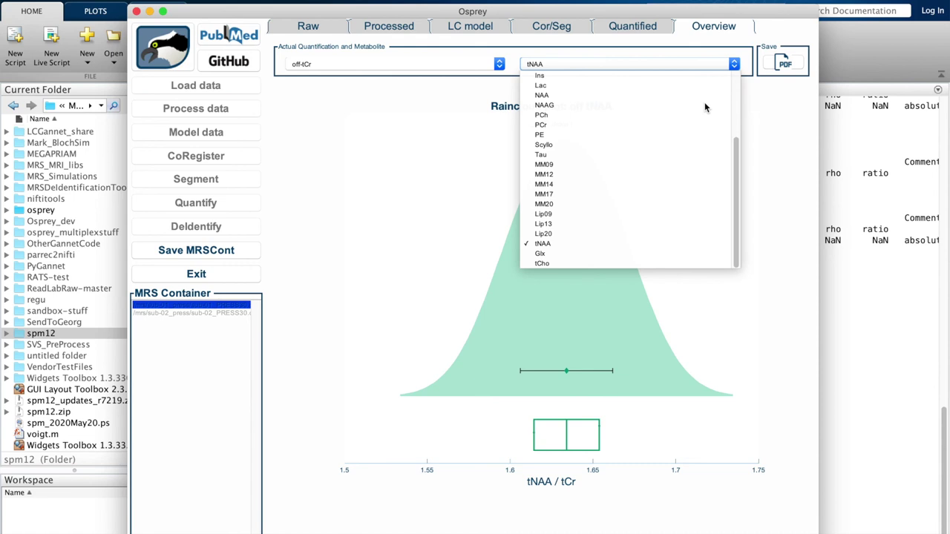
{"action": "left_click", "coordinate": [706, 65]}
{"action": "left_click", "coordinate": [479, 66]}
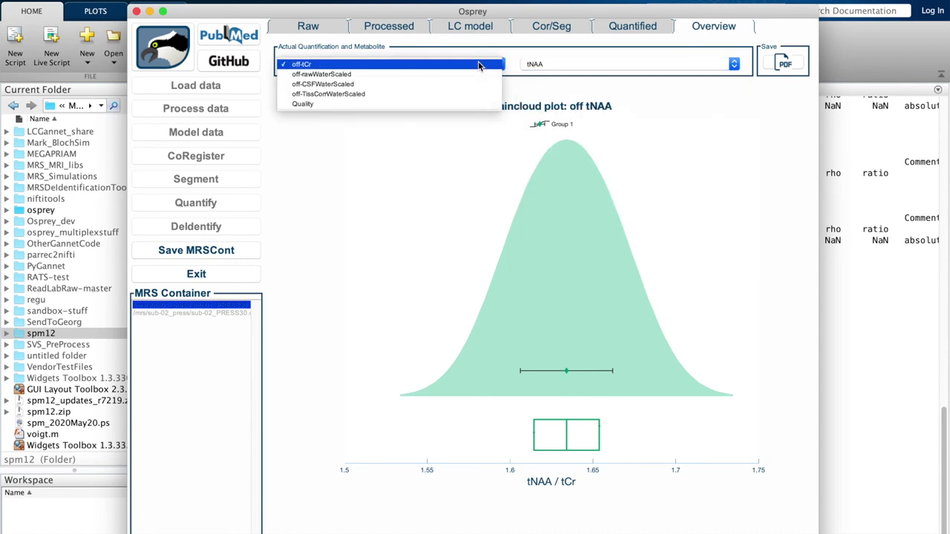
{"action": "left_click", "coordinate": [518, 66]}
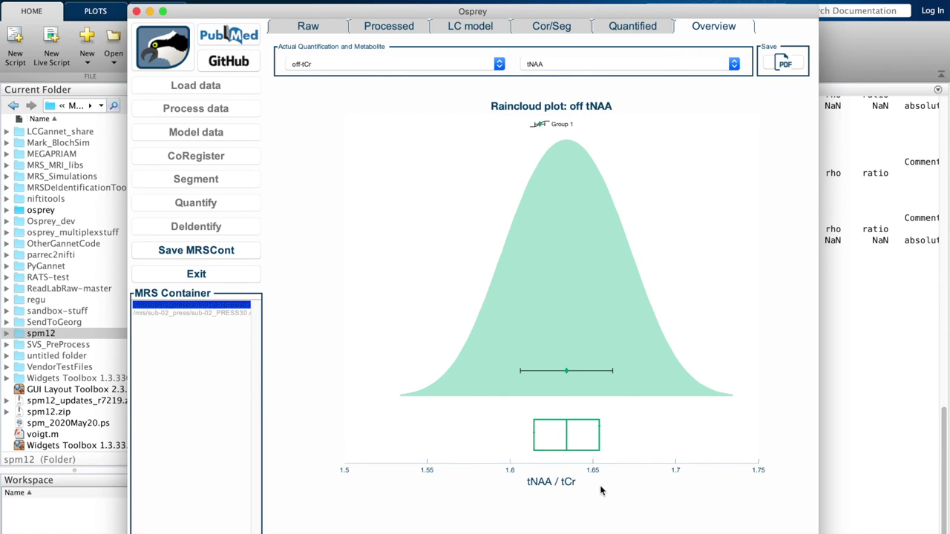
Return to the mean data and mean fit overview of spectrum A, and exit Osprey.
{"action": "left_click", "coordinate": [605, 529]}
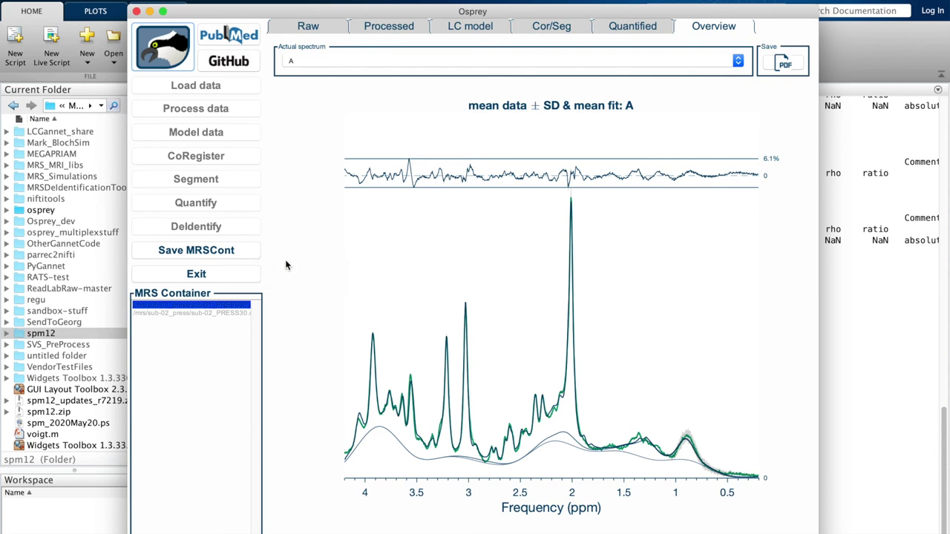
{"action": "left_click", "coordinate": [250, 274]}
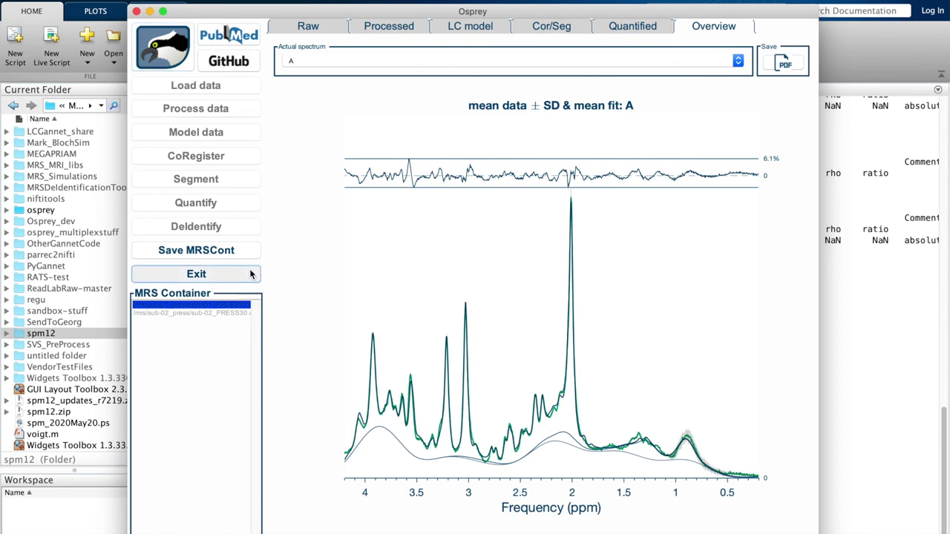